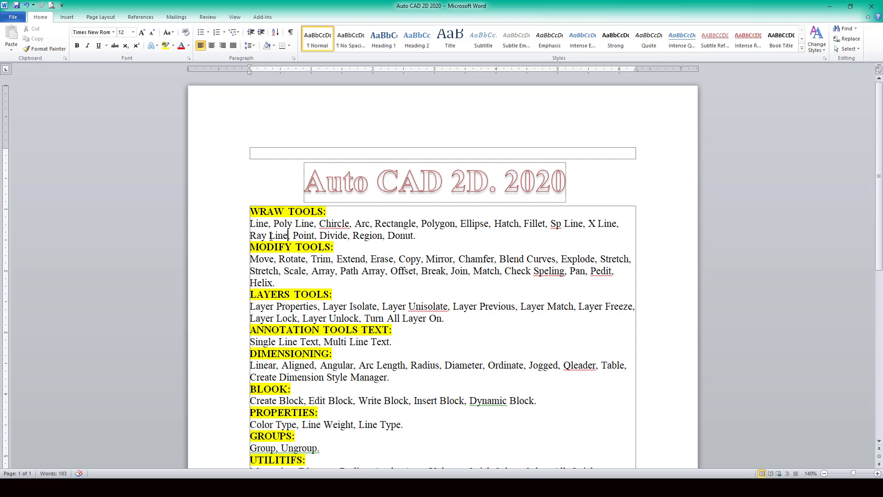
Step: Select 'Sp Line, X Line, Ray Line' in the Word draw tools list
drag(289, 235, 552, 221)
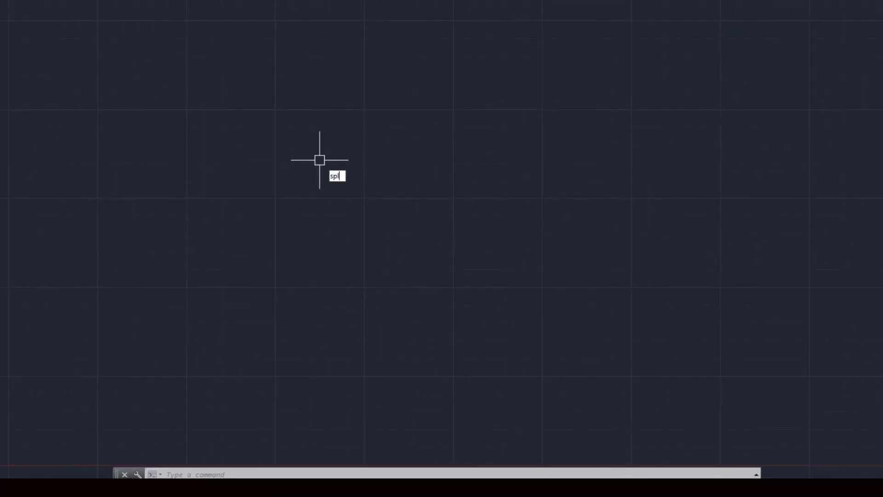
Step: Draw a spline with SPL through six fit points, forming three peaks and two troughs
text(spl)
key(Return)
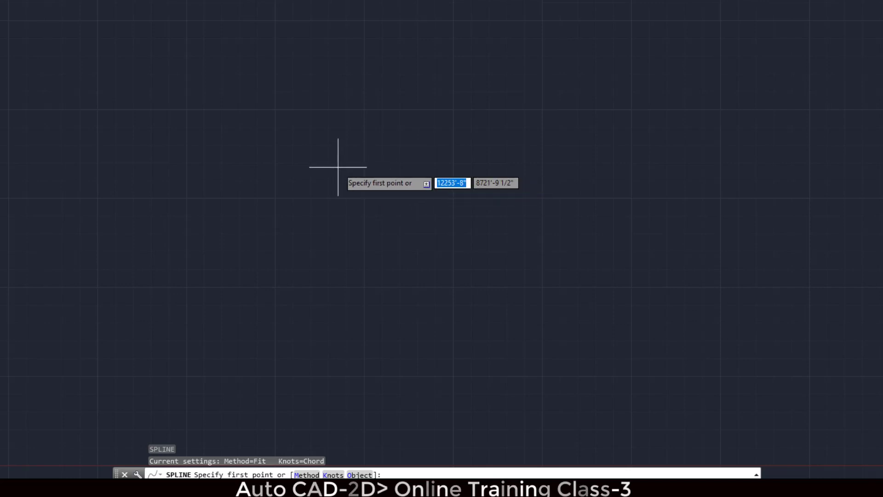
click(237, 152)
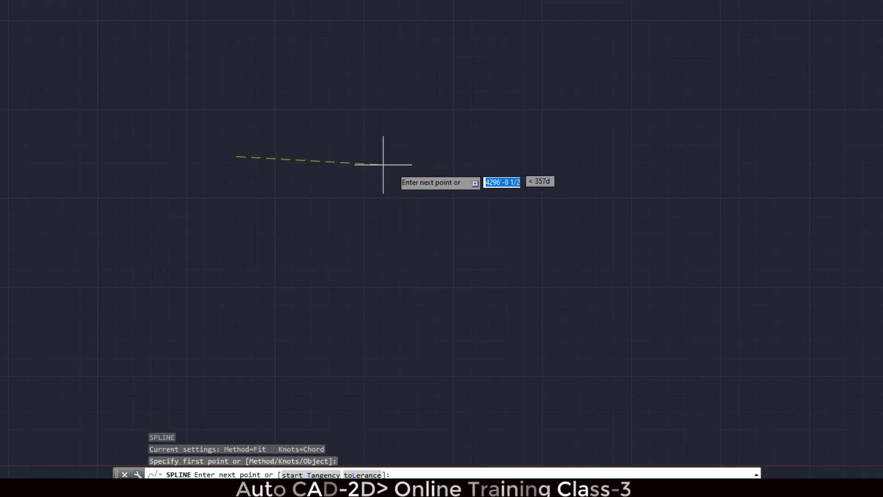
click(387, 86)
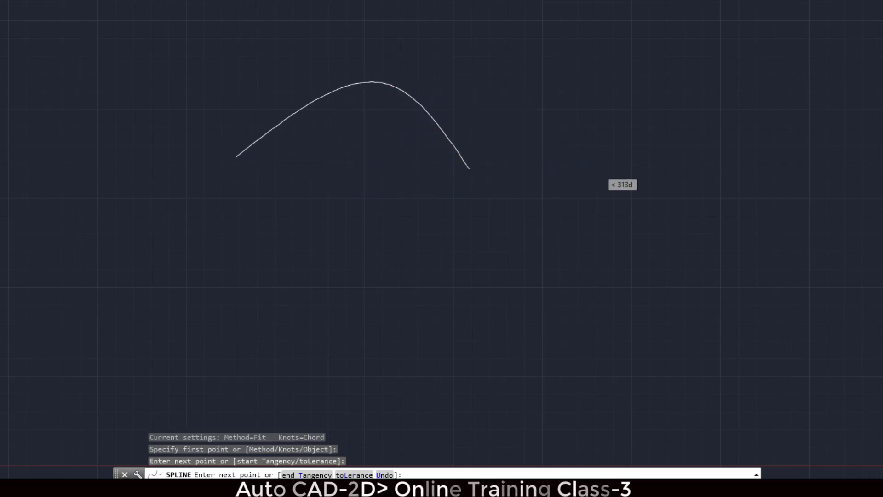
click(470, 169)
click(594, 91)
click(686, 169)
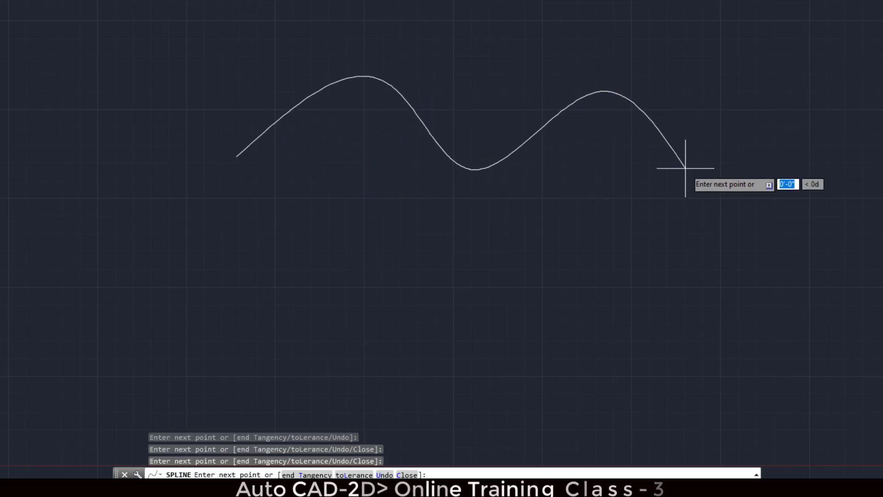
click(763, 94)
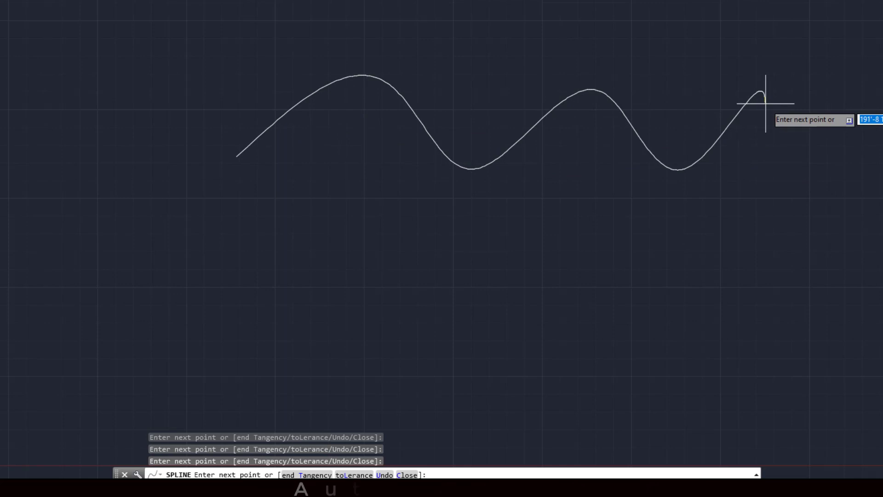
right_click(779, 143)
click(791, 148)
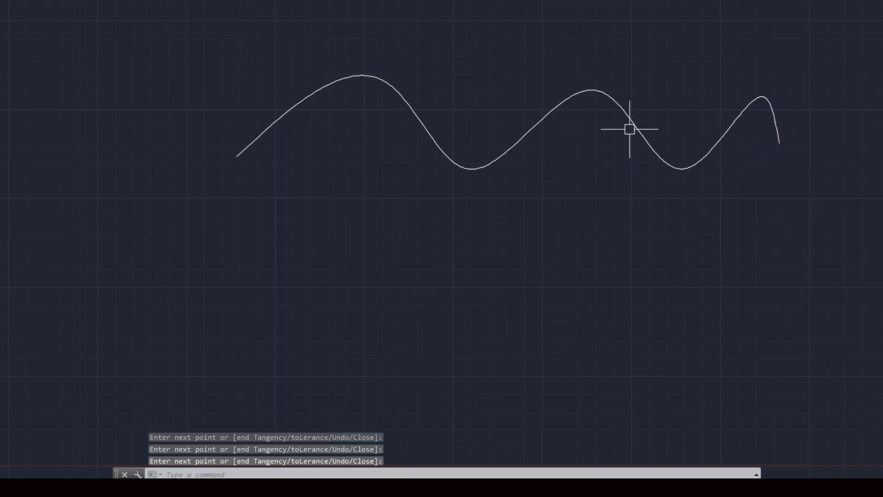
Step: Drag the spline's middle peak fit point far down into a deep trough
click(563, 102)
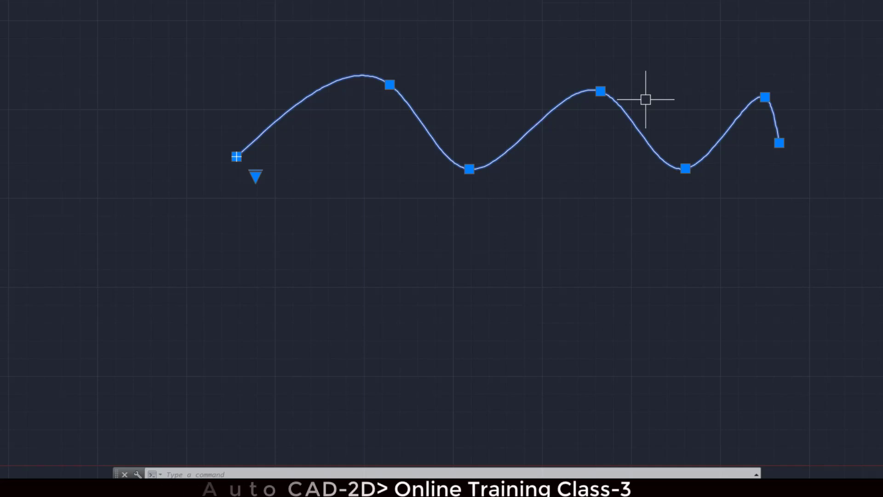
click(600, 91)
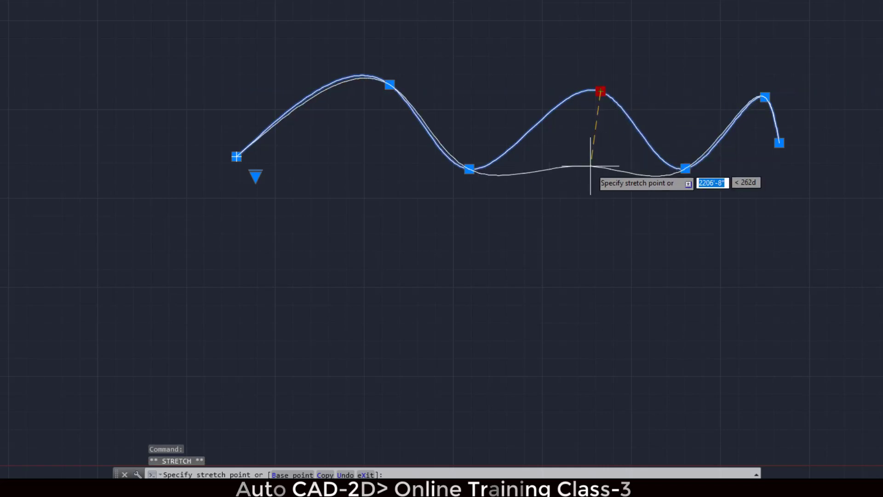
click(597, 295)
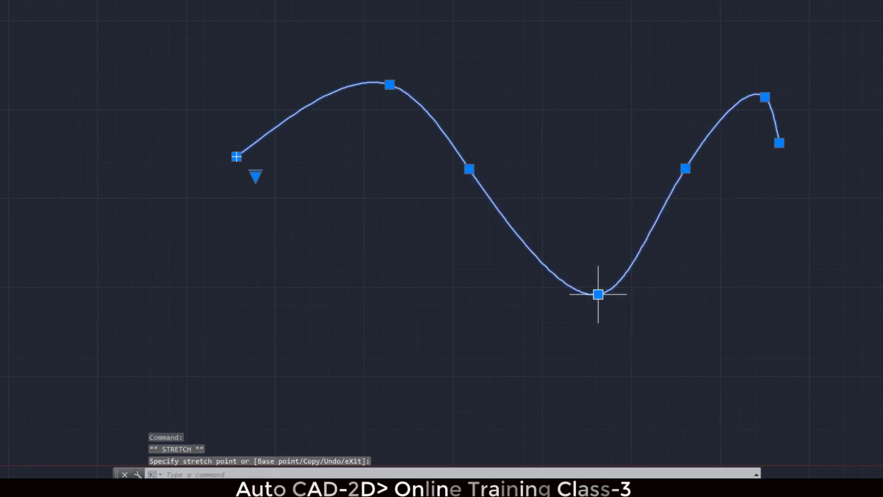
Step: Move the first peak's fit point up and to the right, then deselect the spline
click(390, 84)
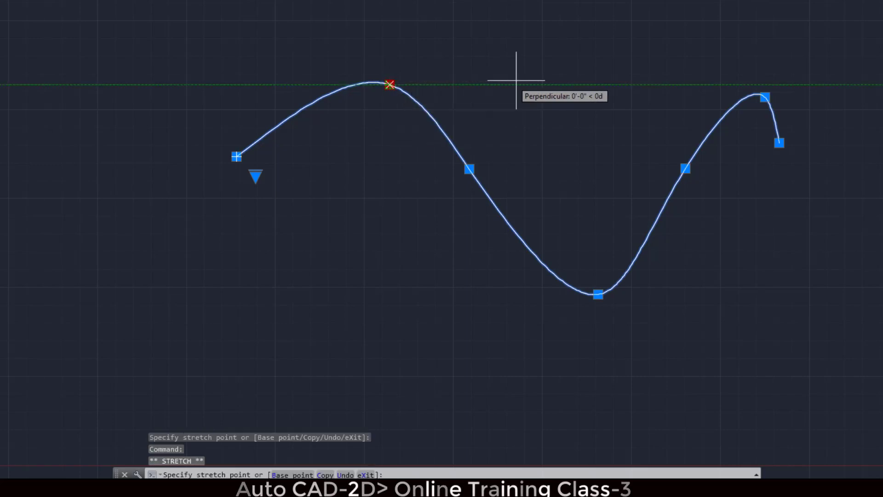
click(389, 85)
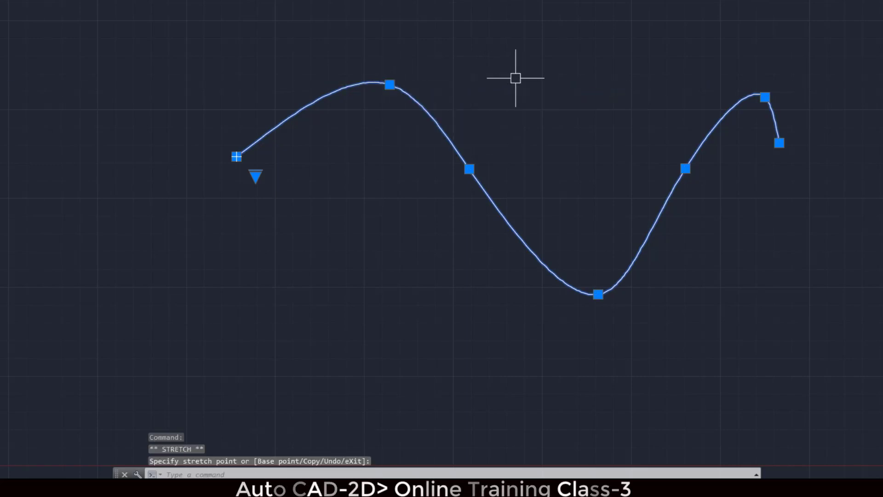
click(390, 84)
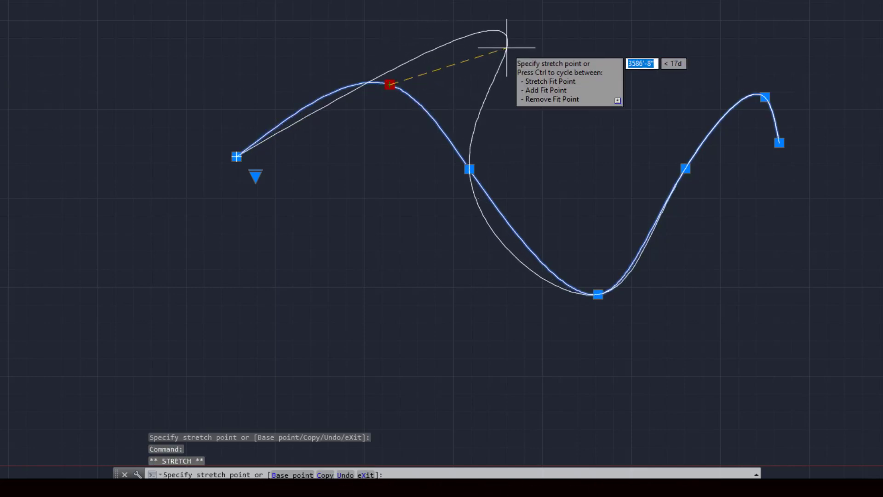
click(506, 48)
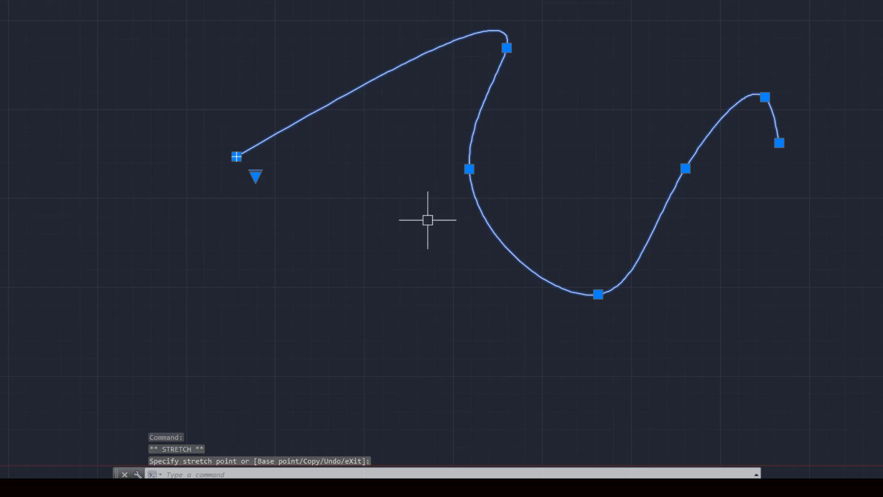
key(Escape)
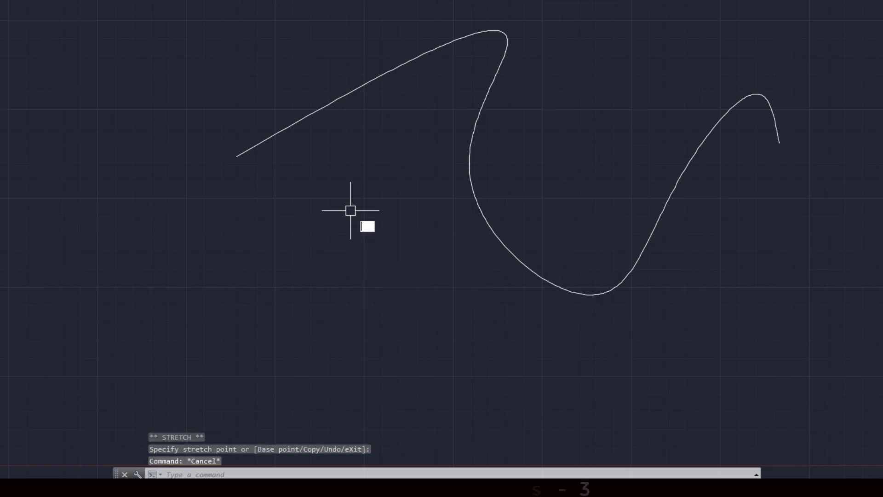
Step: Start a new spline using the Spline tool on the expanded Draw panel
text(PL)
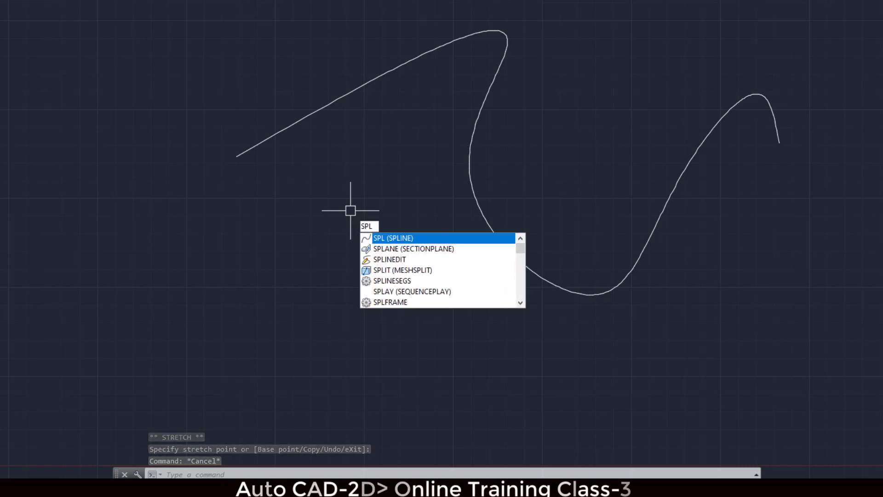
key(Return)
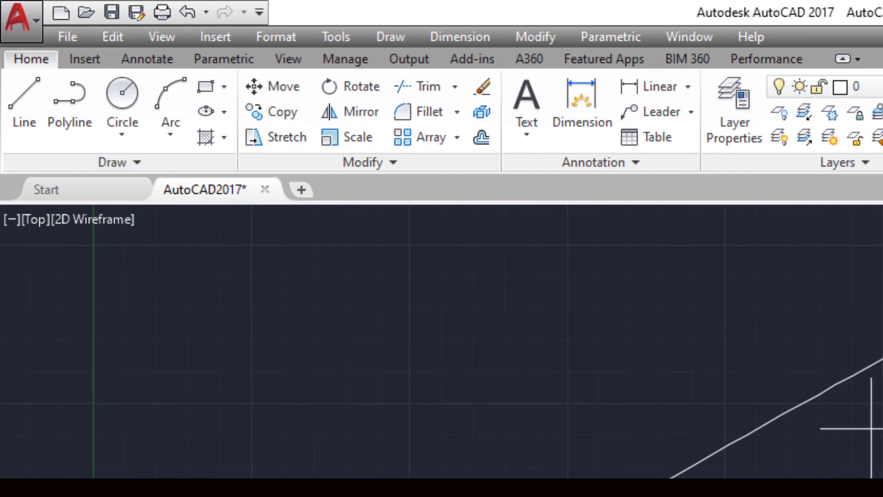
click(137, 163)
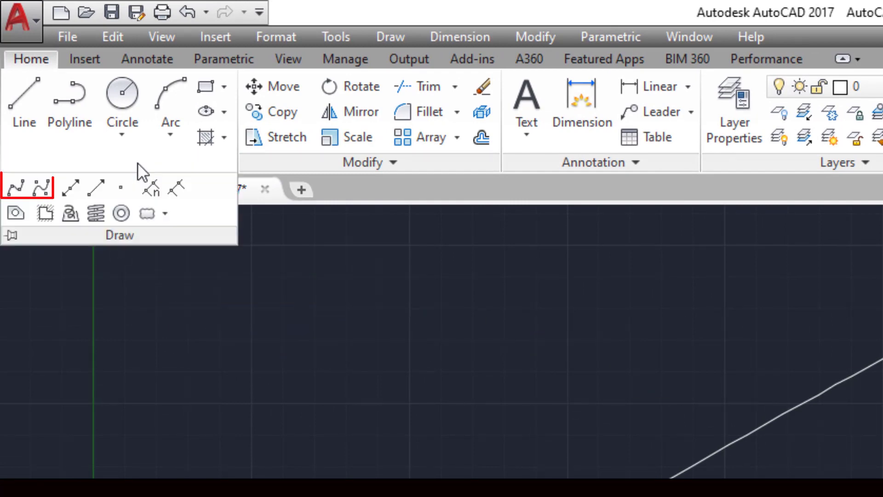
click(42, 192)
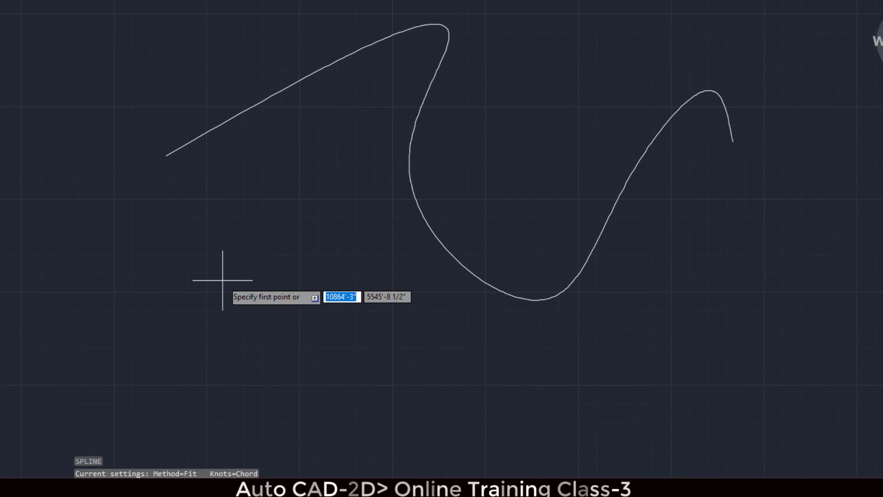
Step: Keep the Fit method and draw a lower wavy spline through six fit points
text(m)
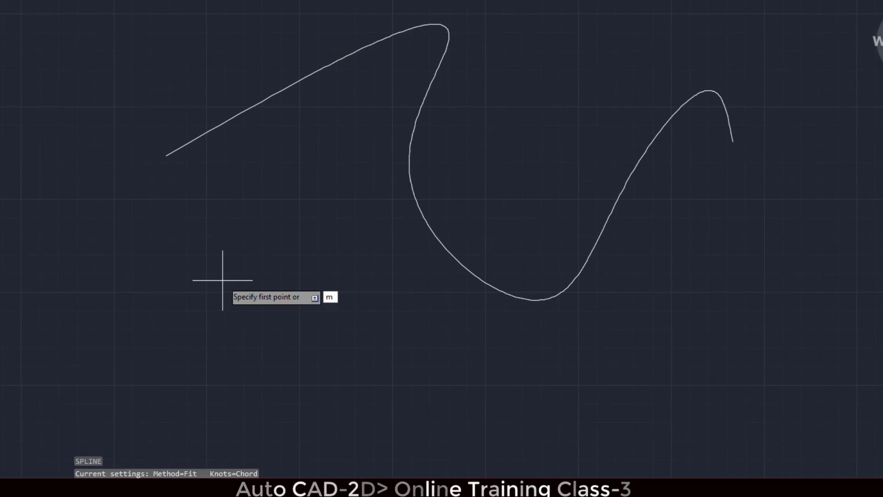
key(Return)
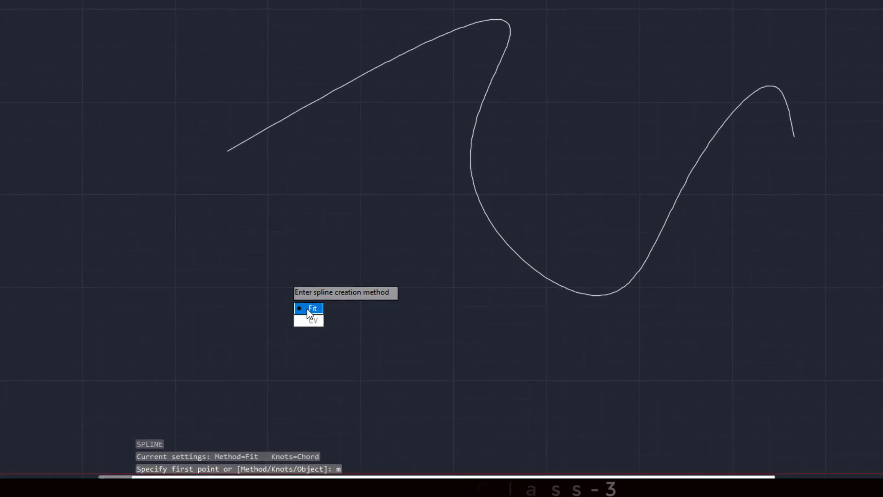
click(311, 308)
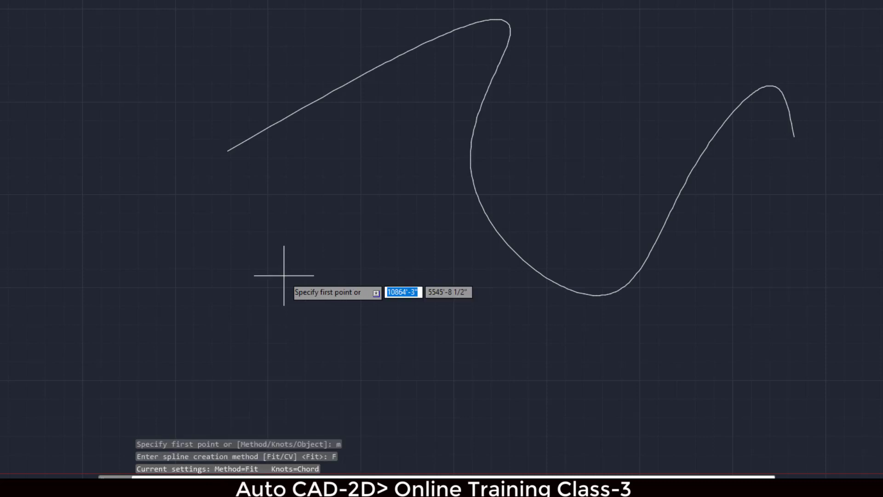
click(41, 333)
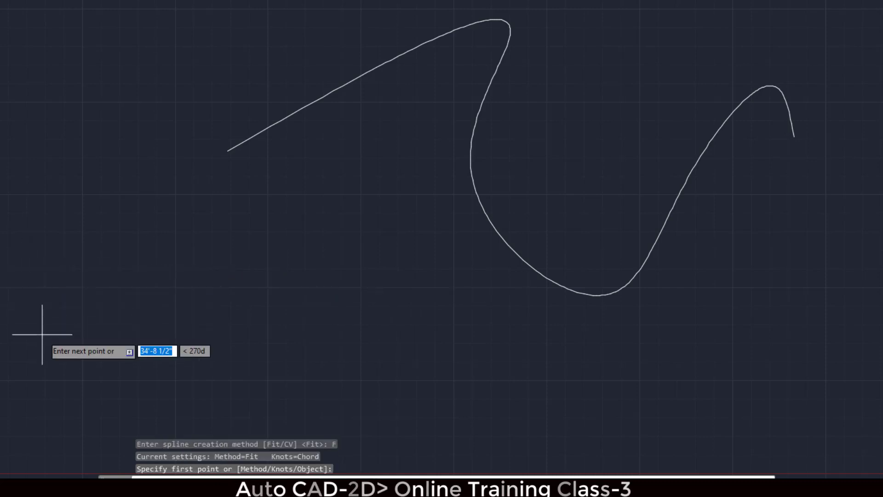
click(150, 229)
click(291, 342)
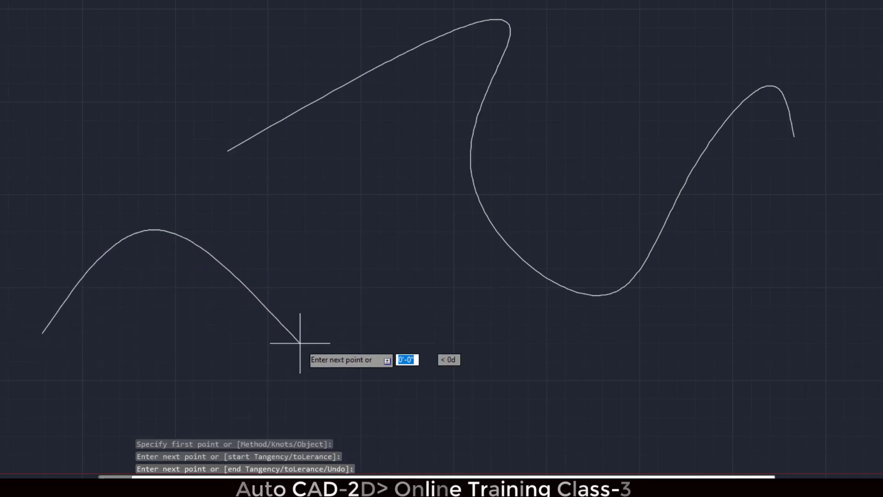
click(366, 227)
click(529, 361)
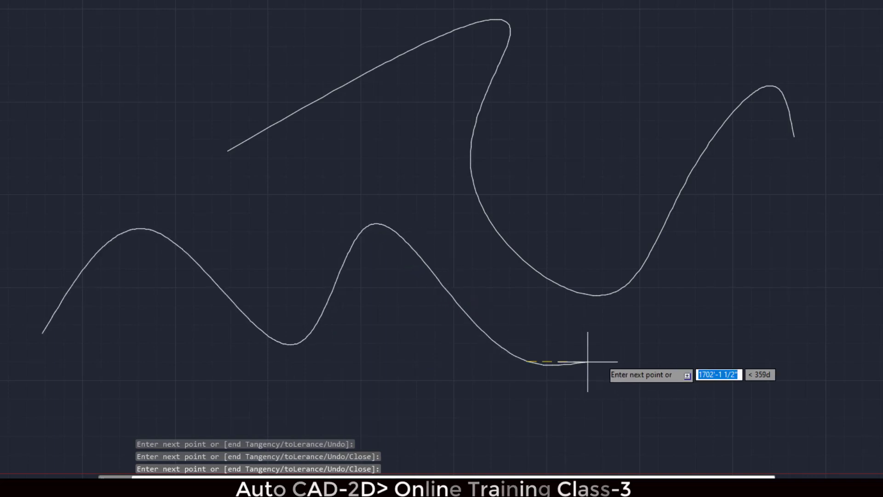
click(720, 286)
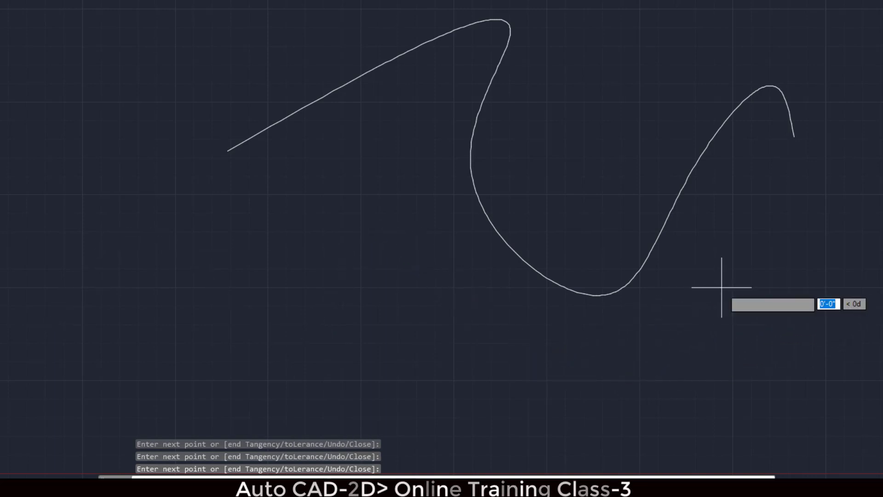
right_click(721, 287)
click(739, 296)
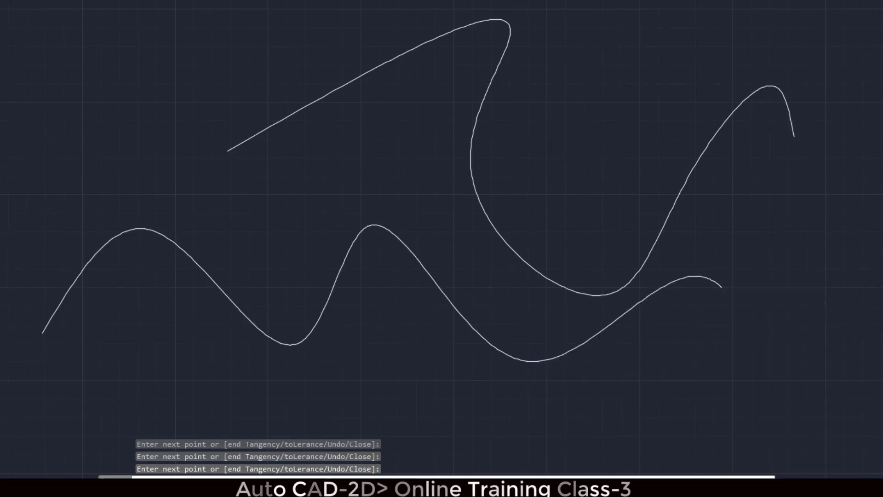
Step: Select both splines to check their grips, then clear the selection
click(481, 345)
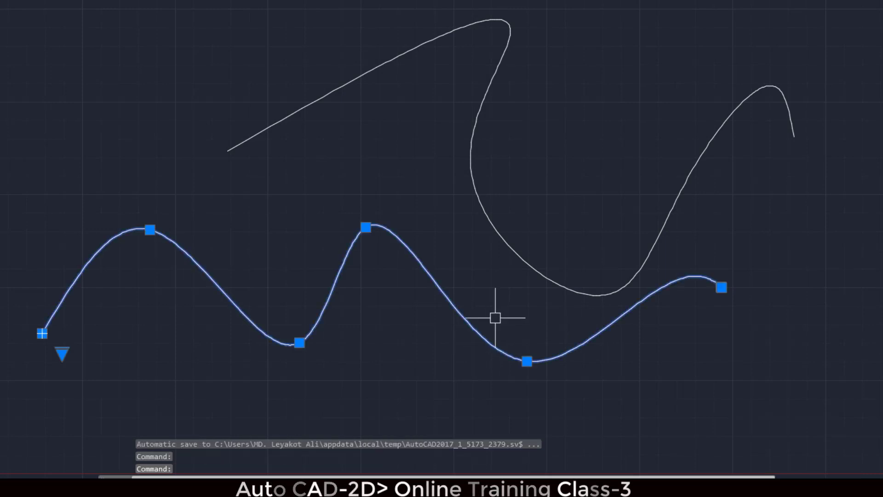
click(513, 252)
key(Escape)
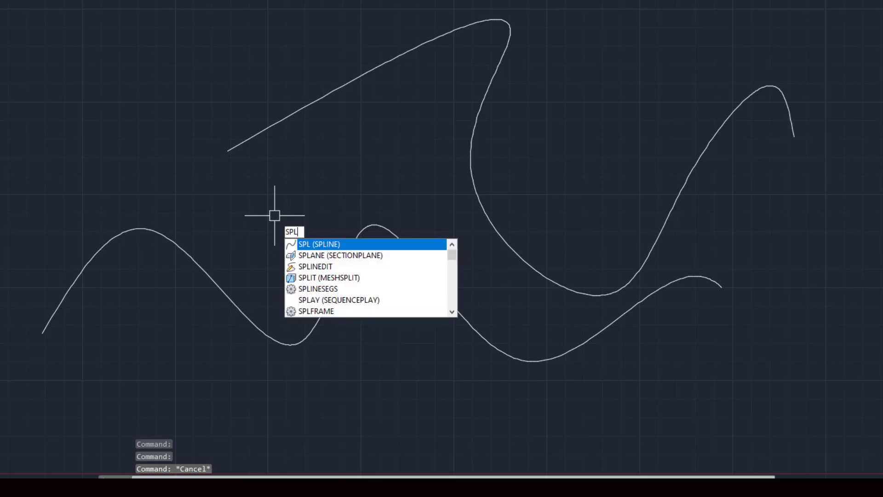
Step: Draw a control-vertex spline through seven vertices across the upper left
key(Return)
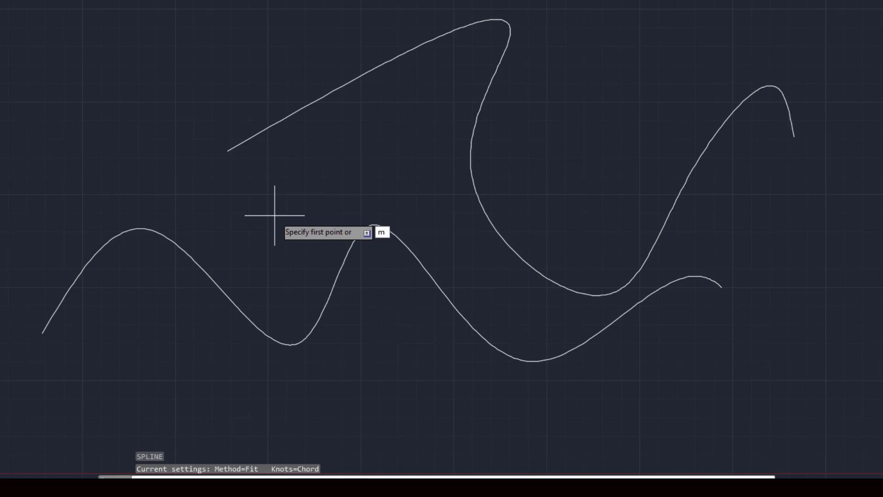
key(Return)
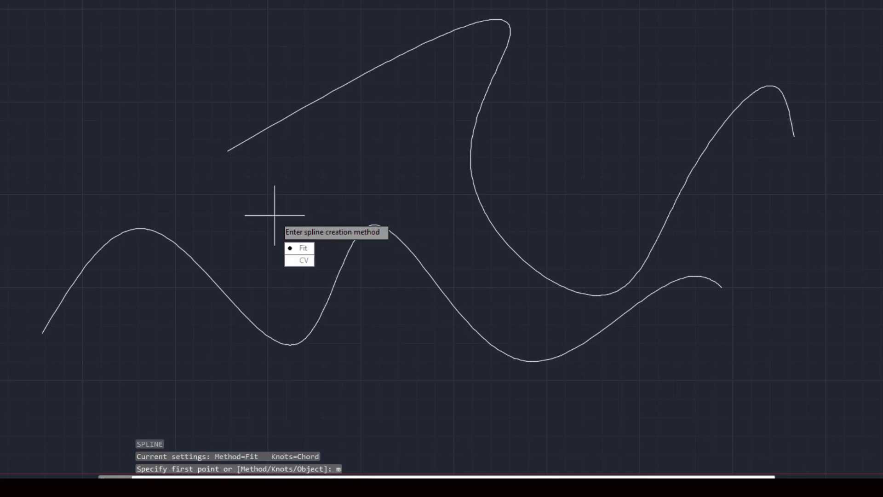
click(296, 261)
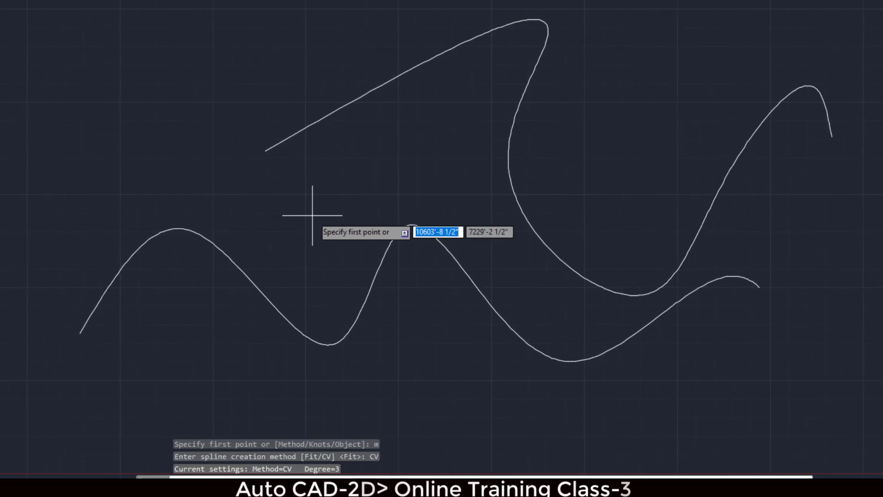
click(38, 176)
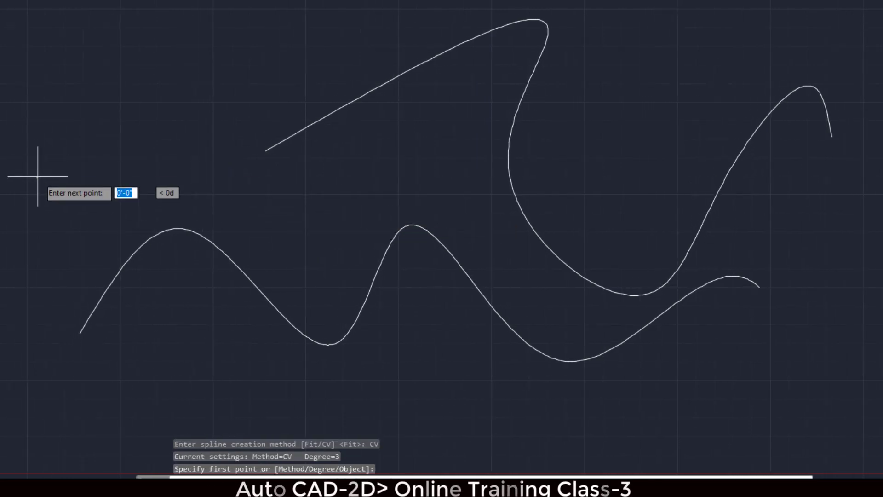
click(130, 71)
click(168, 187)
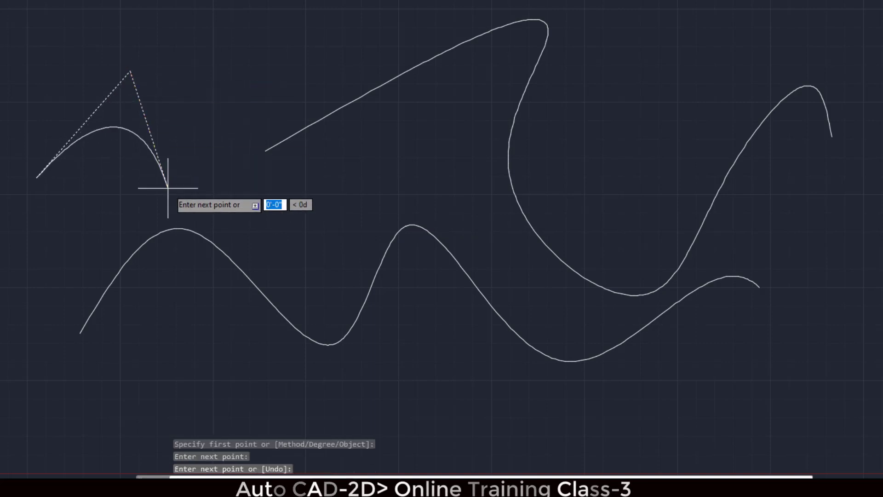
click(244, 54)
click(297, 214)
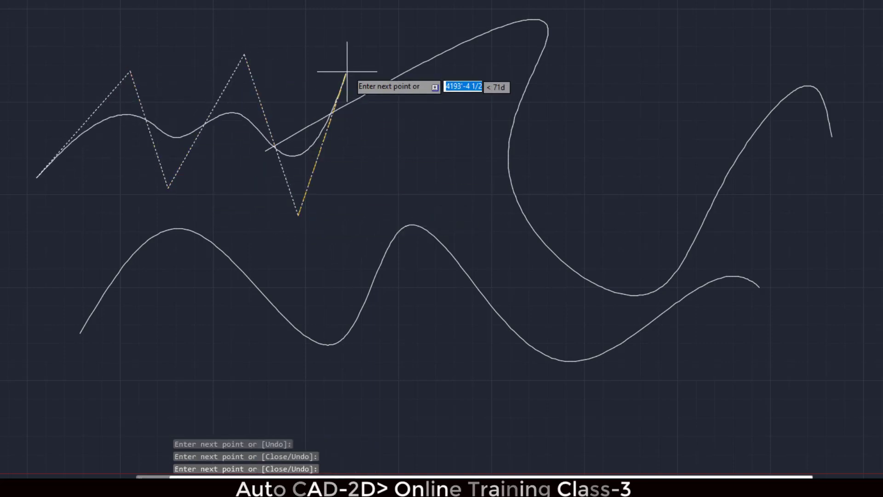
click(416, 174)
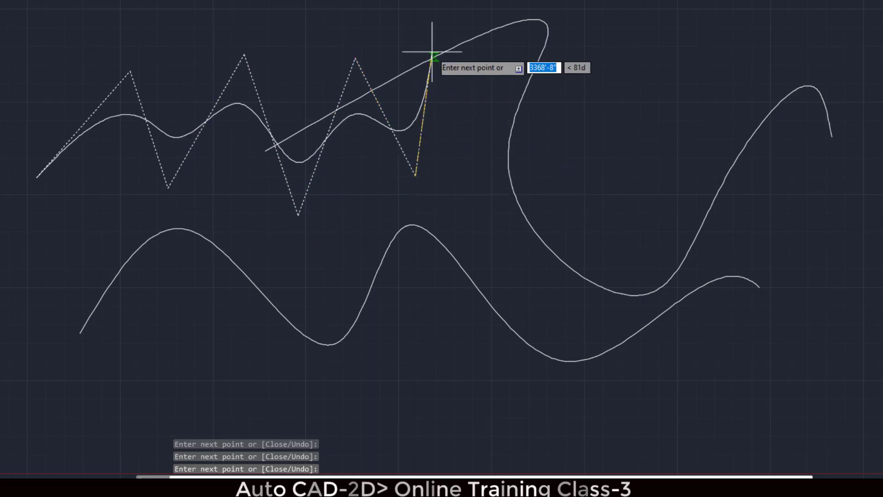
click(429, 35)
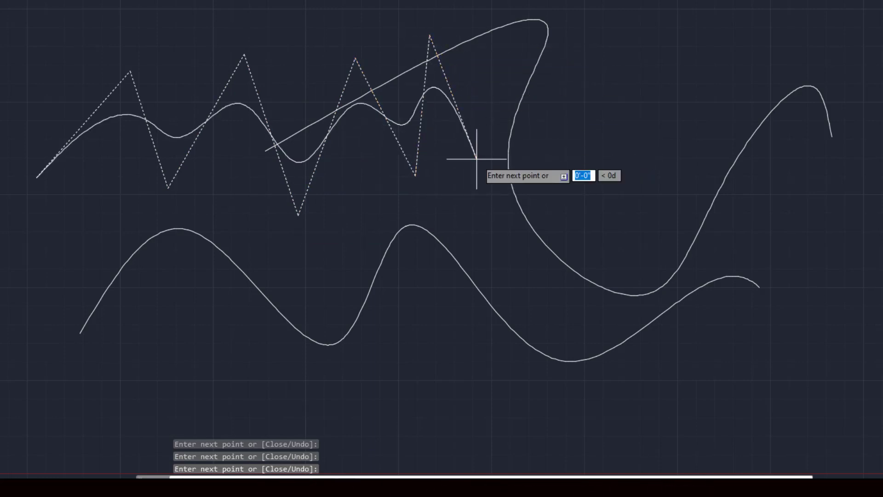
right_click(476, 159)
click(486, 168)
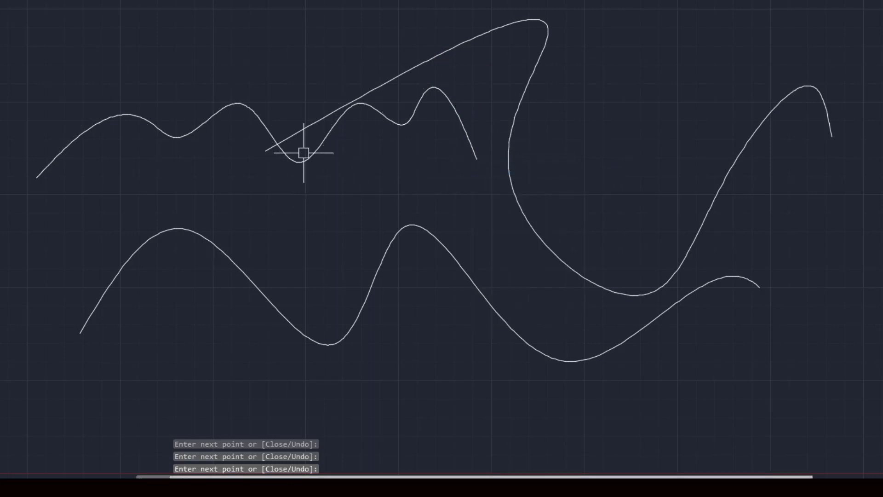
Step: Move the second vertex up-left and the third vertex down near the bottom curve
click(205, 127)
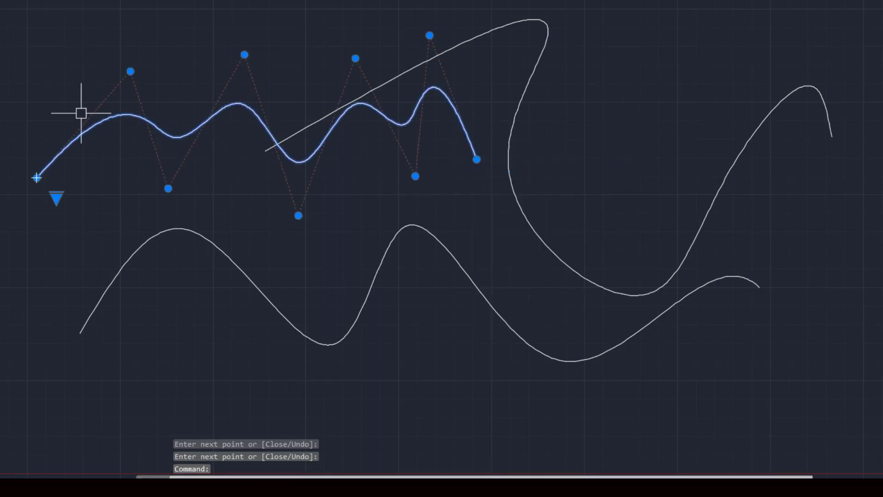
click(130, 71)
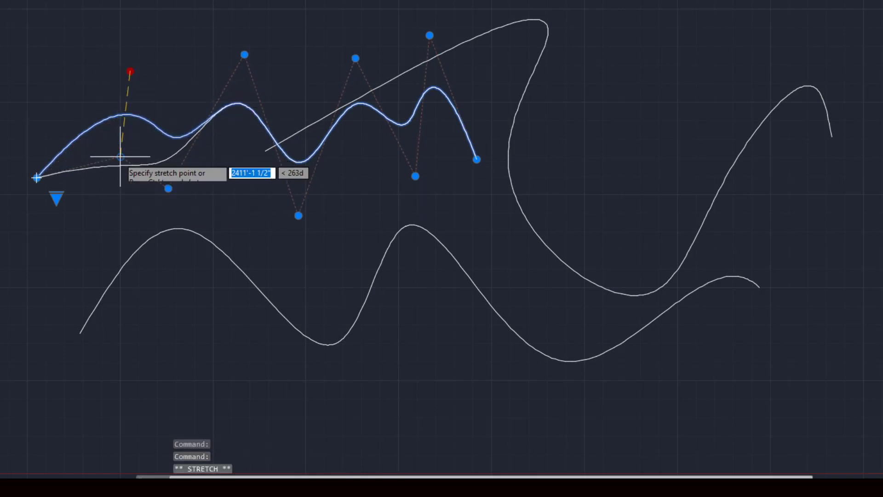
click(65, 74)
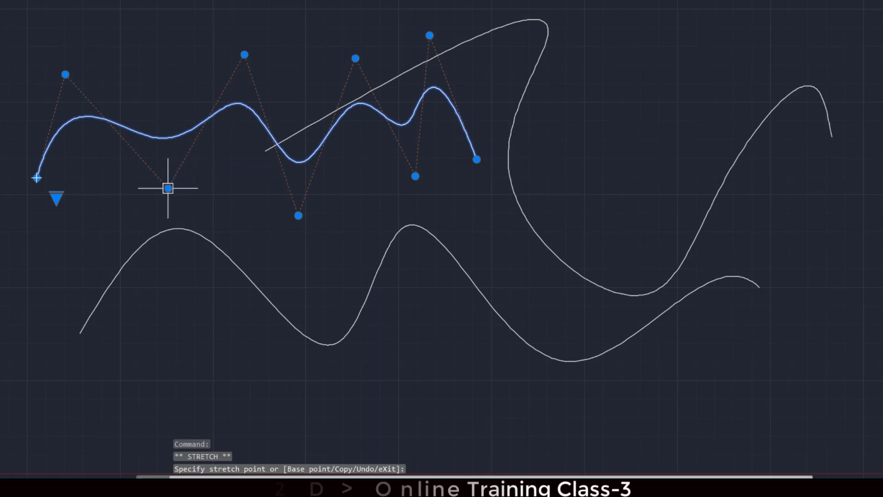
click(168, 188)
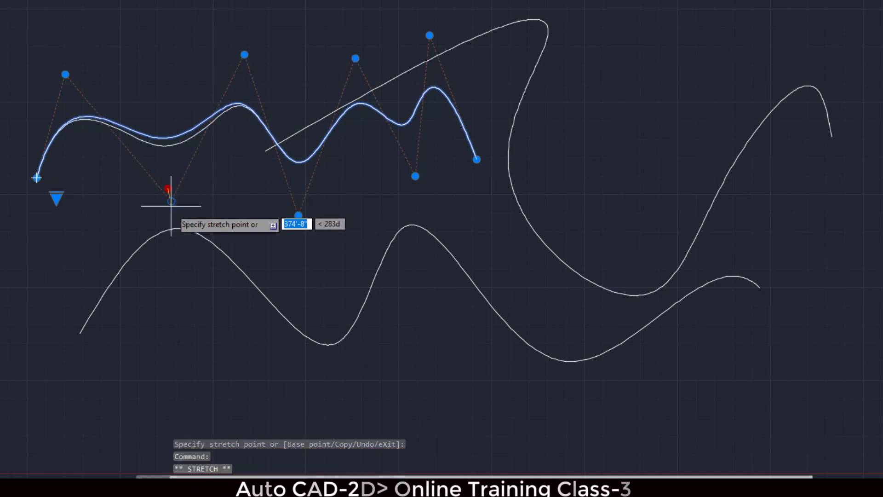
click(176, 322)
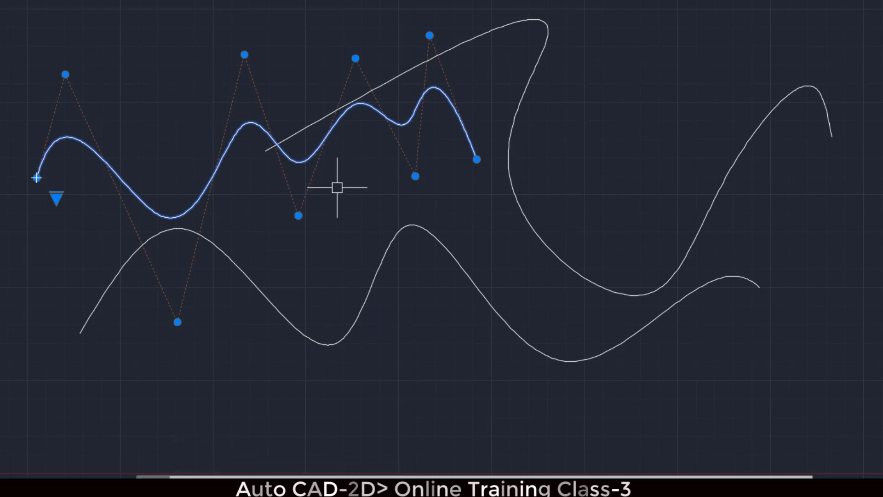
key(Escape)
click(725, 387)
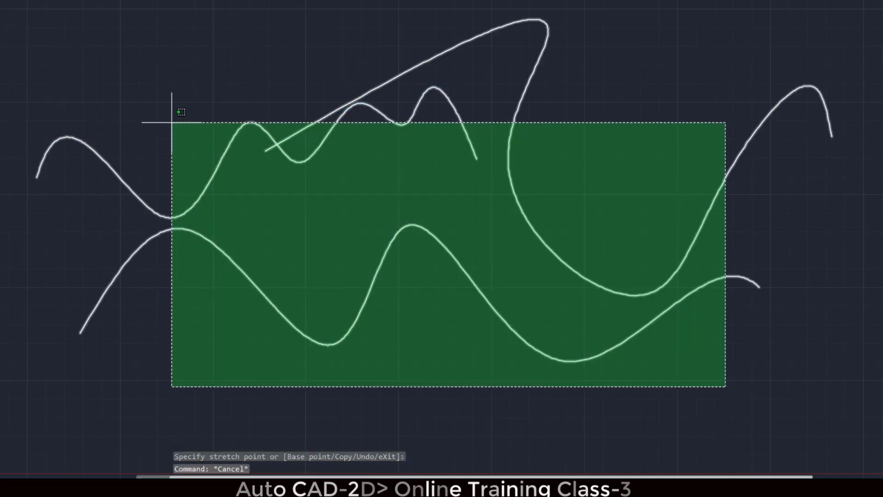
Step: Erase all three splines and start a new control-vertex spline with degree 6
click(127, 80)
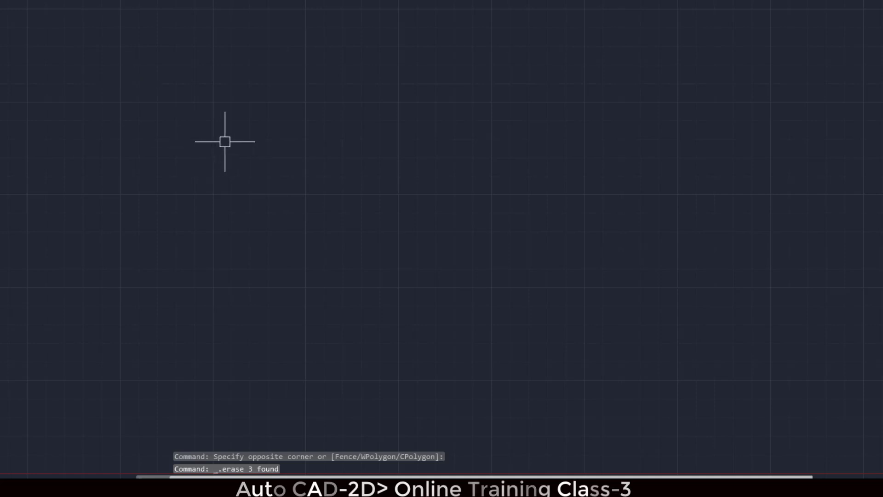
text(SPL)
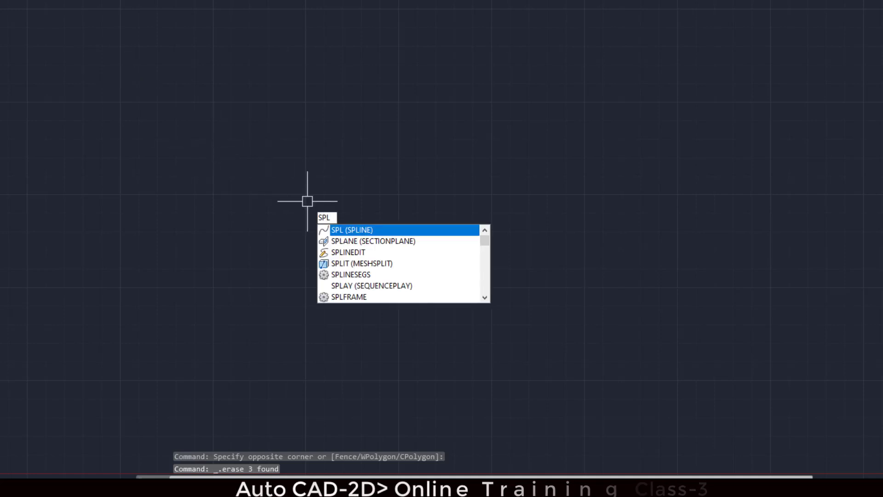
key(Return)
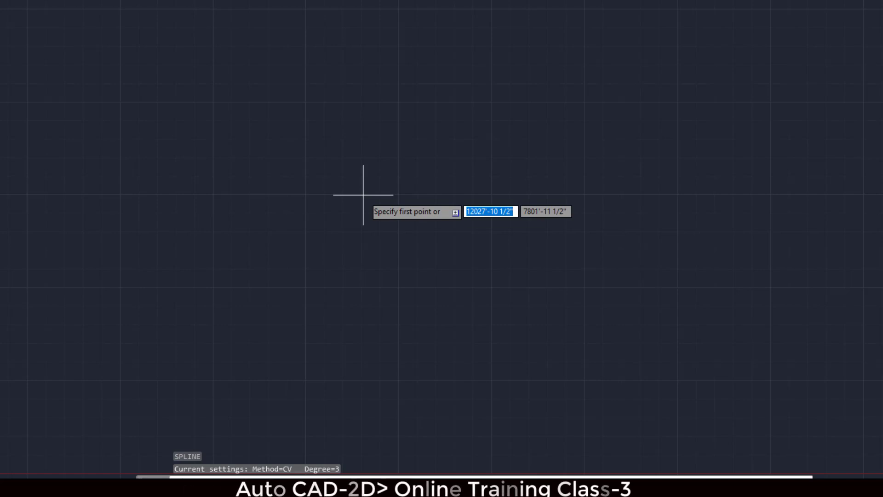
text(d)
key(Return)
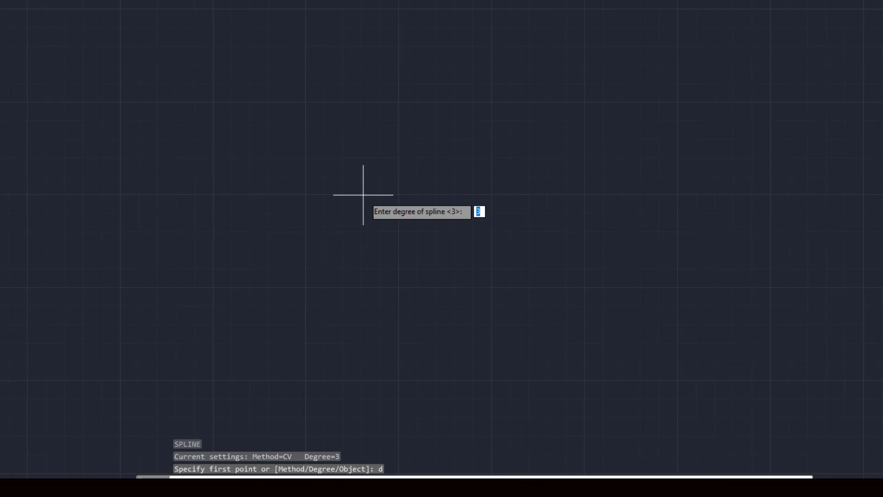
key(Return)
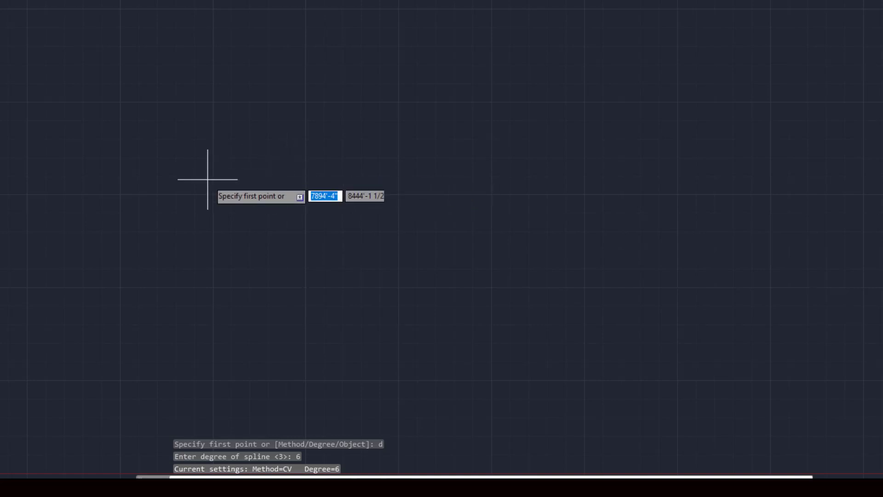
Step: Draw the degree-6 spline through six control vertices, ending high at the right, and select it
click(73, 264)
click(238, 153)
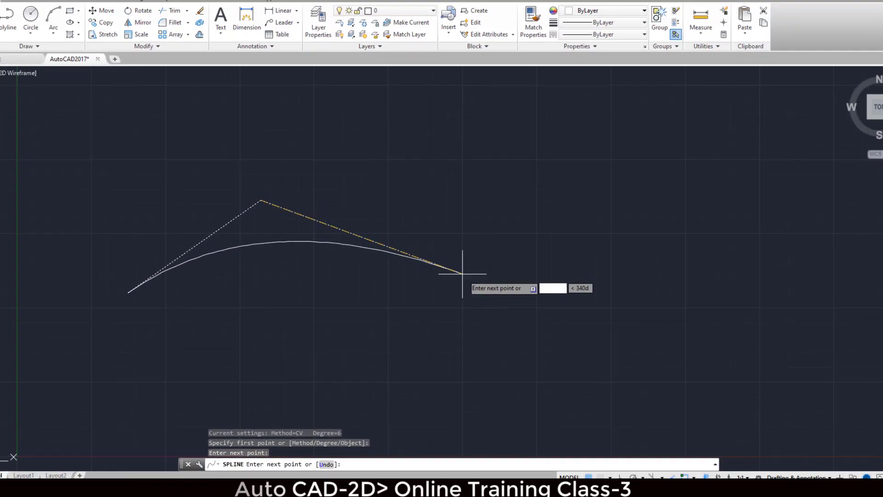
click(505, 262)
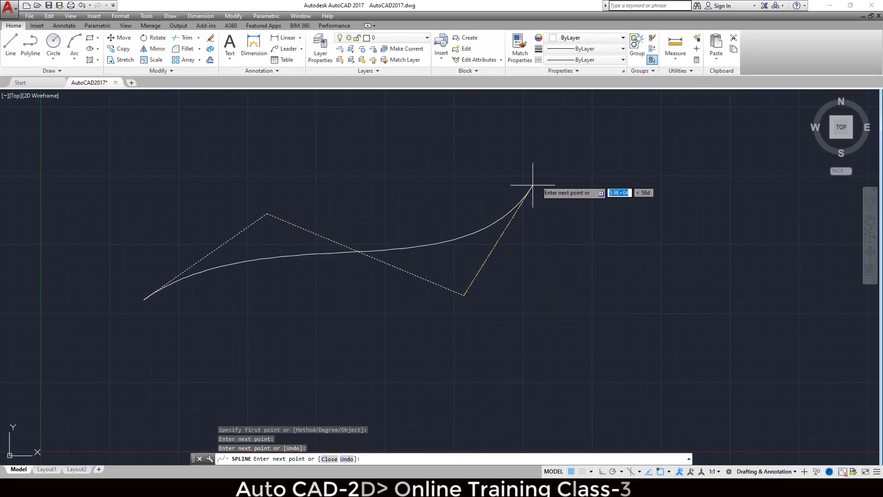
click(566, 162)
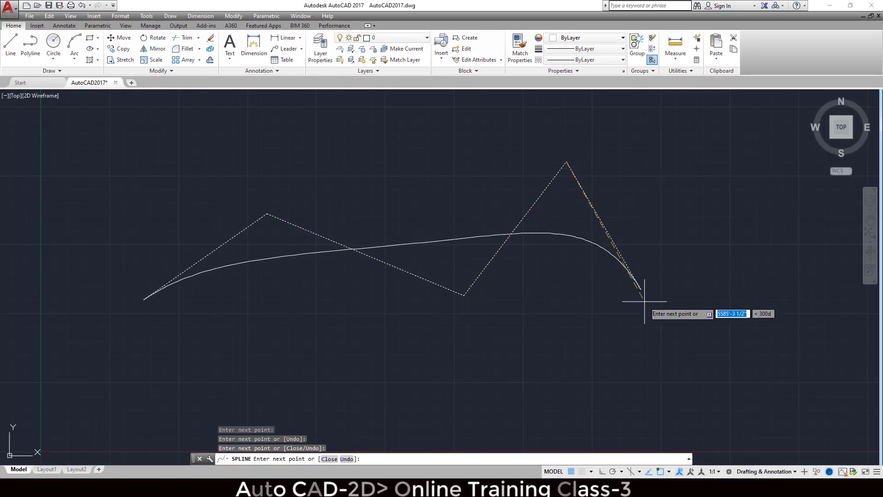
click(700, 356)
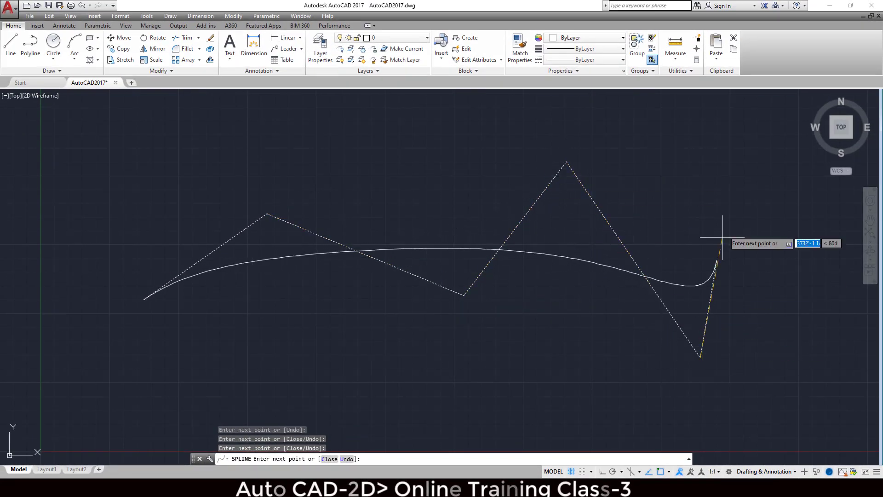
click(742, 131)
right_click(741, 131)
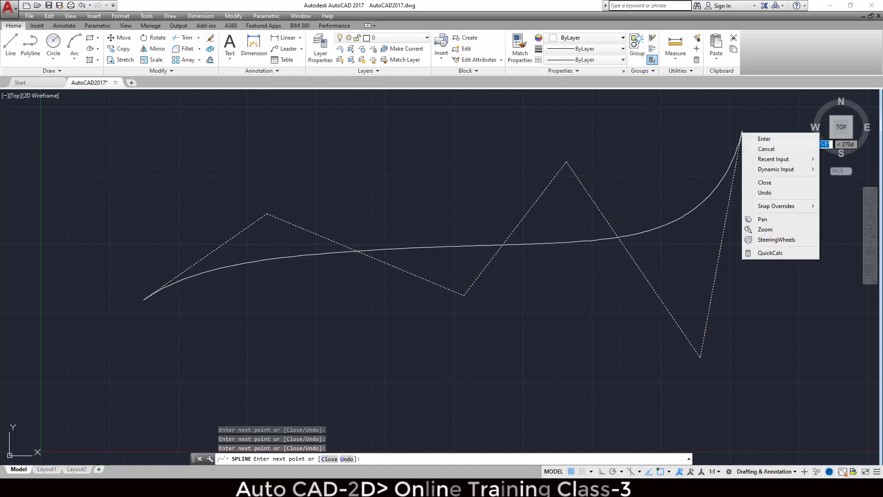
click(760, 137)
click(595, 251)
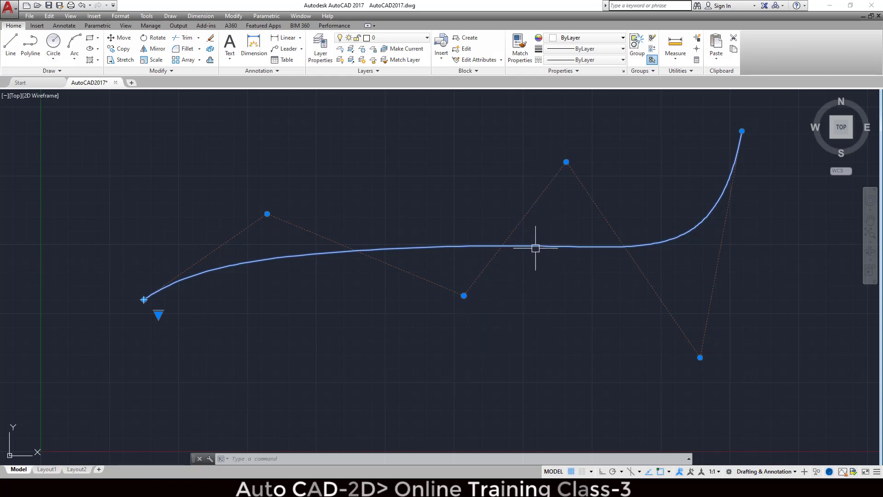
Step: Reshape the spline by raising one control point and lowering the middle one
key(Return)
key(Return)
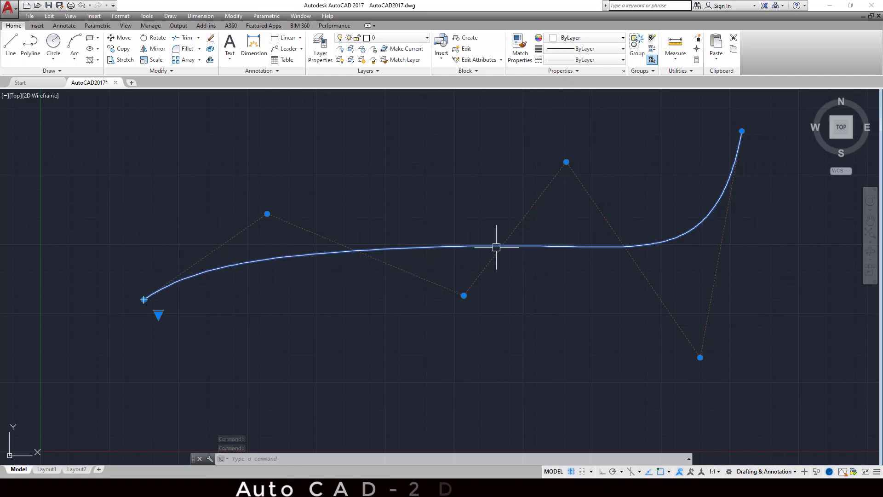
key(Escape)
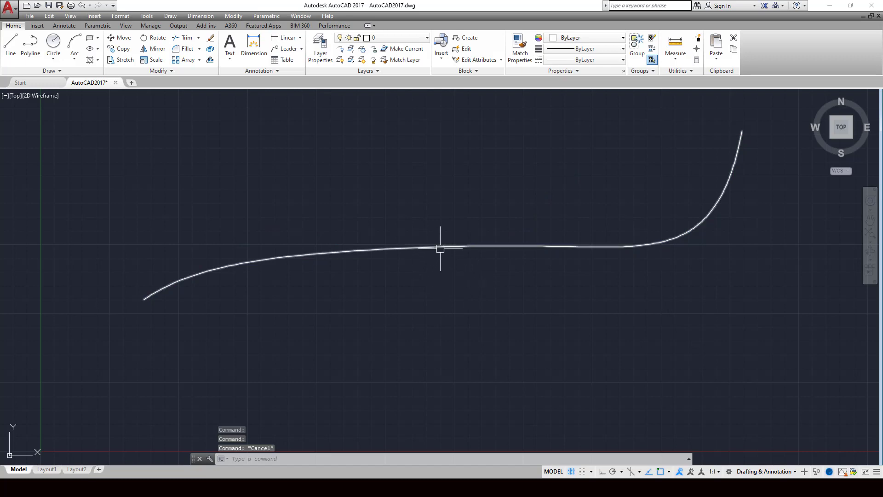
click(454, 246)
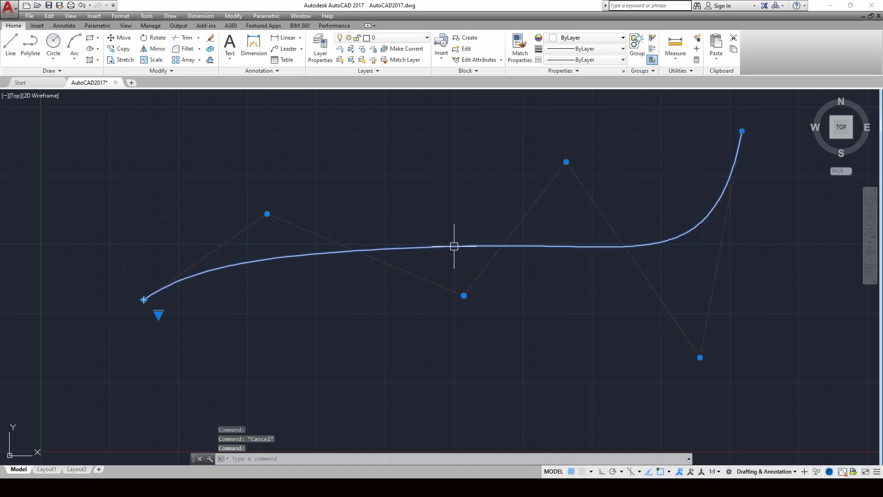
click(267, 213)
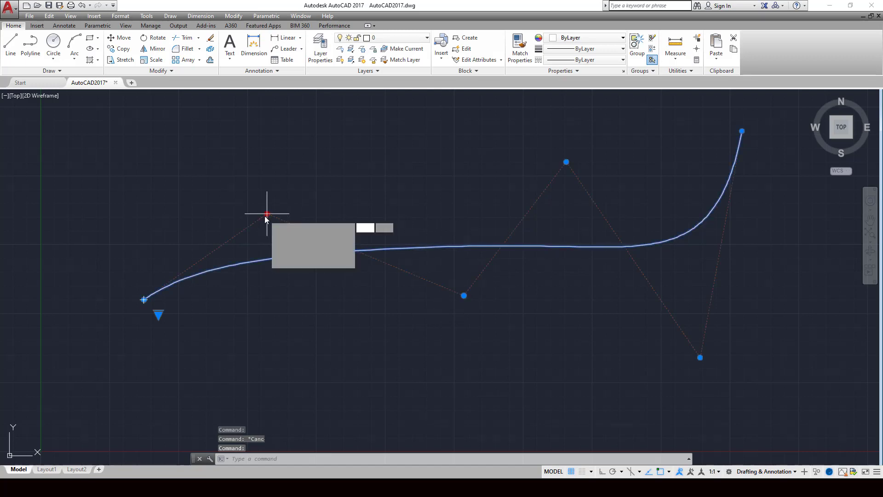
click(248, 131)
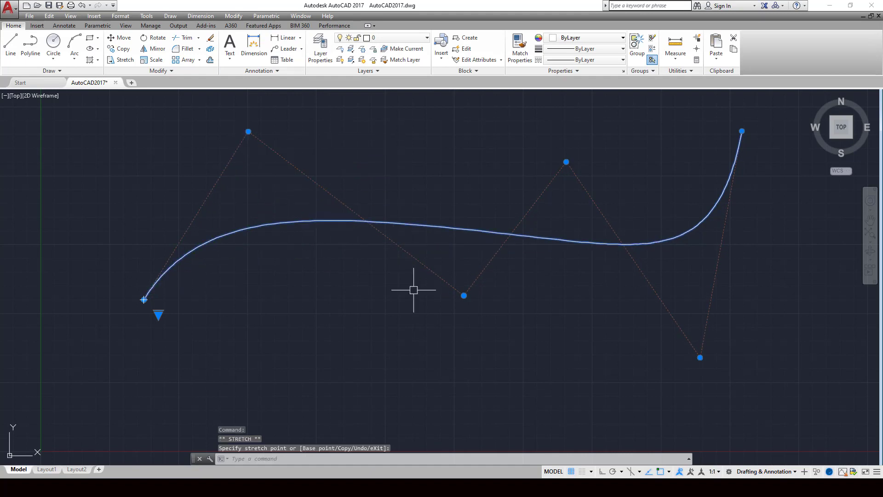
click(464, 296)
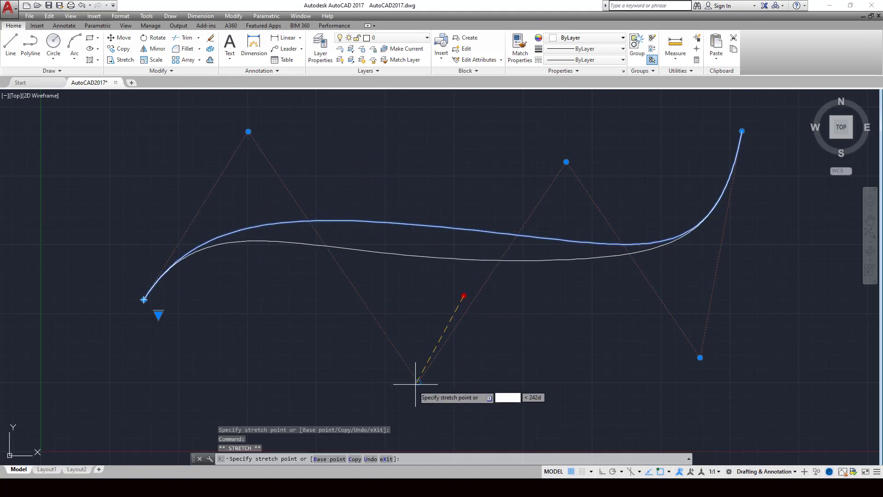
click(403, 389)
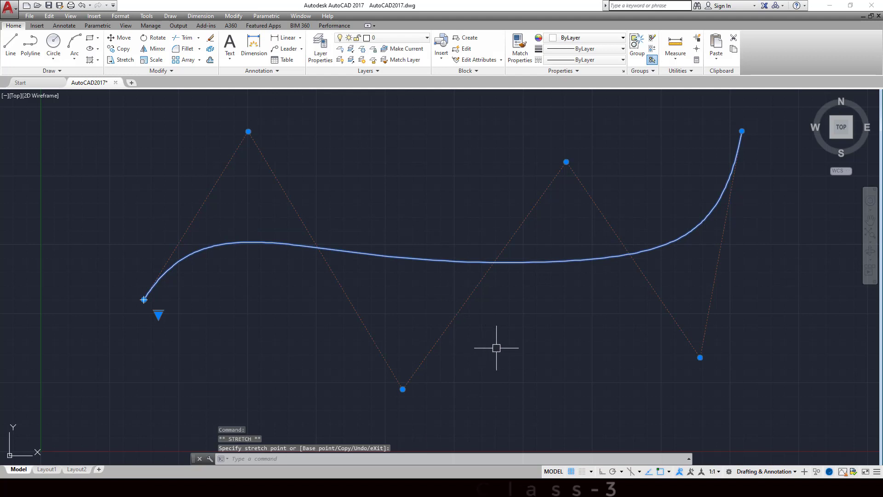
Step: Deselect the spline, then select it again and delete it
key(Escape)
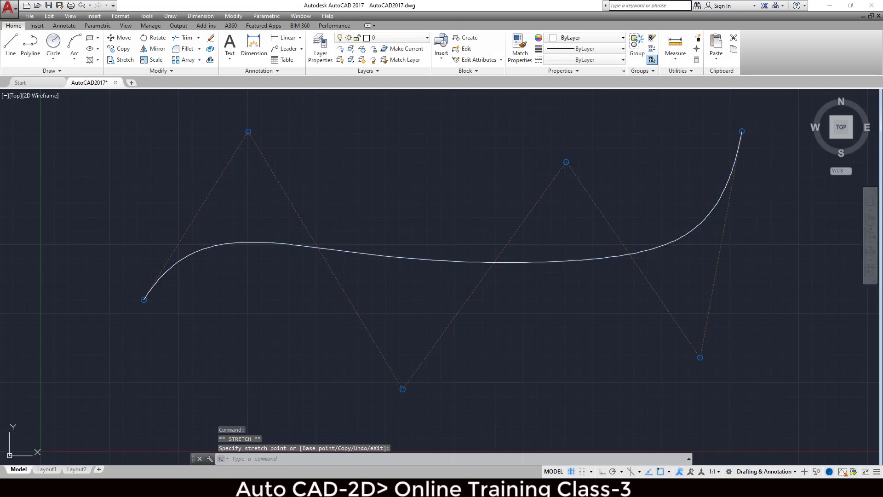
key(Escape)
click(473, 262)
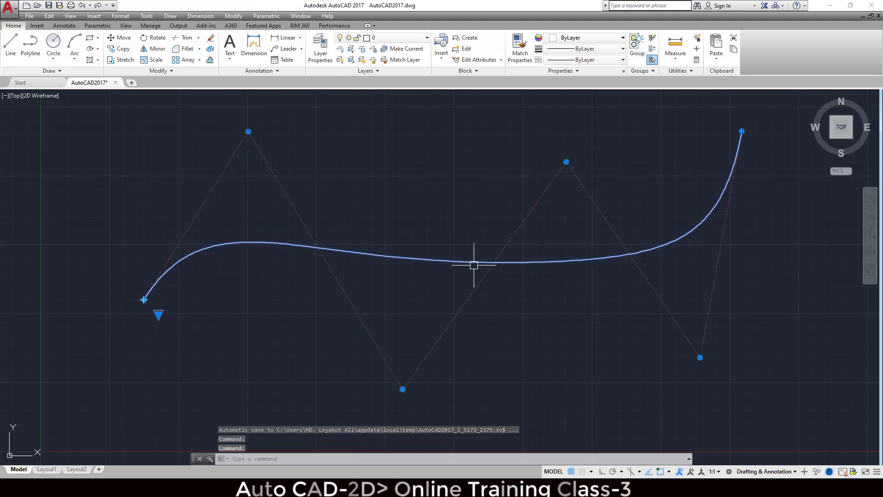
key(Delete)
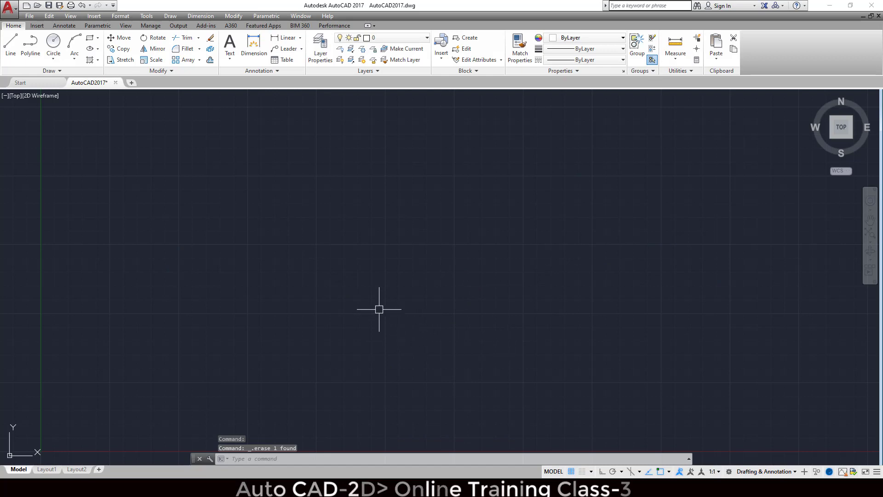
text(SPL)
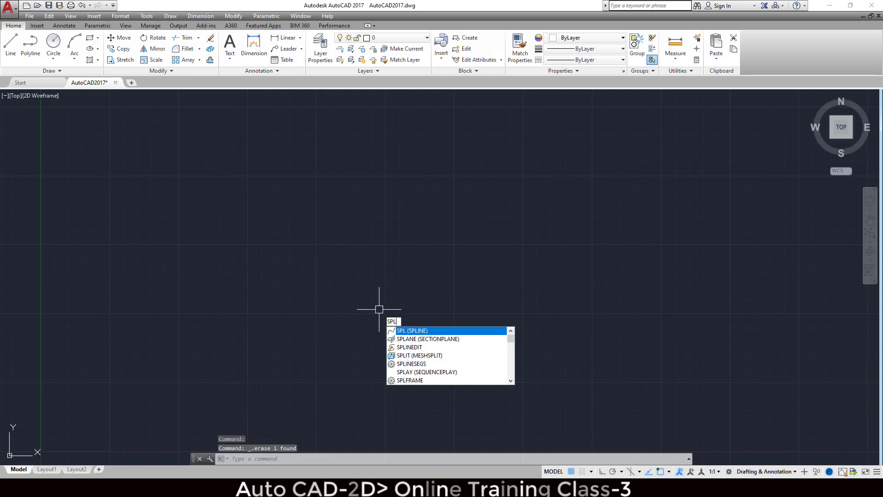
key(Return)
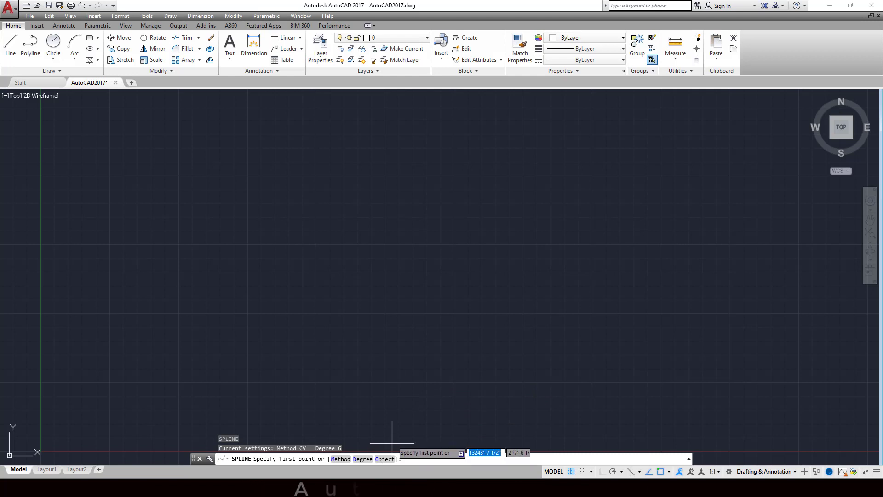
key(Escape)
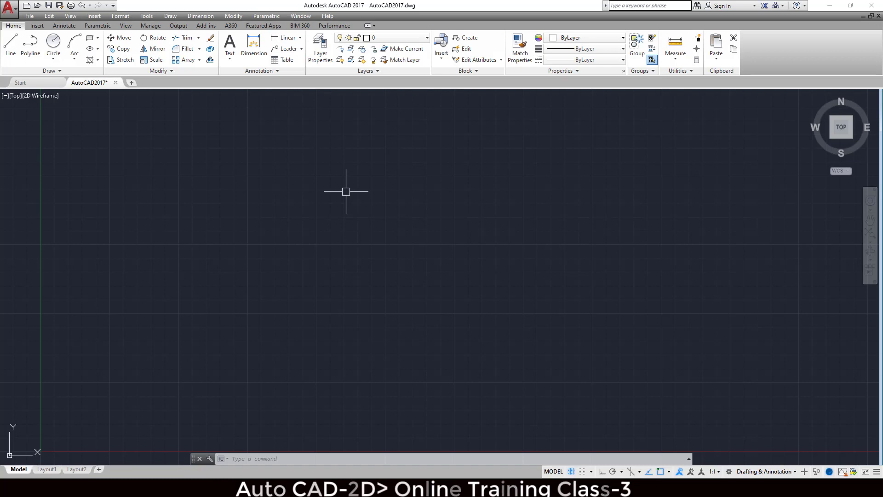
Step: Draw a wide rectangle by picking two opposite corners, then deselect it
click(90, 38)
click(220, 194)
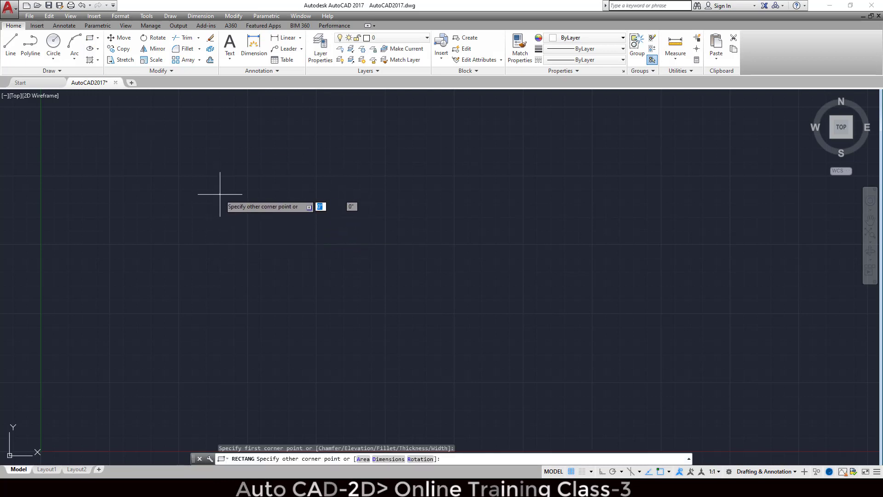
click(454, 299)
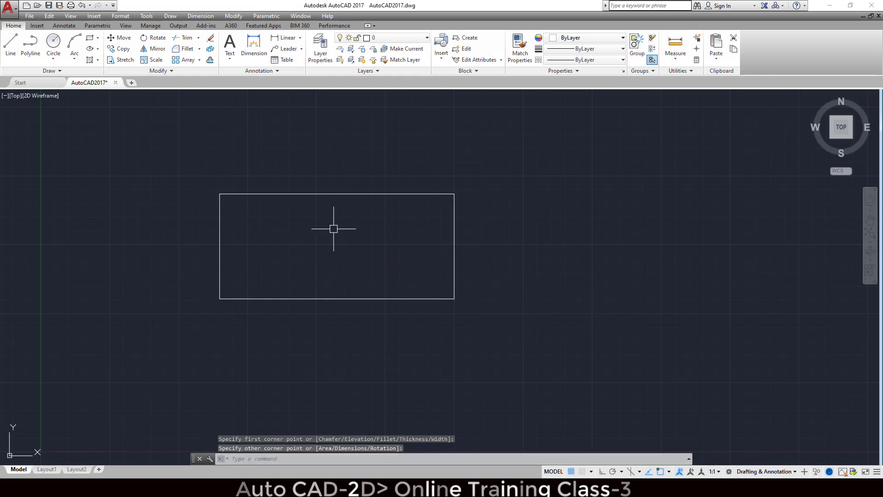
click(345, 194)
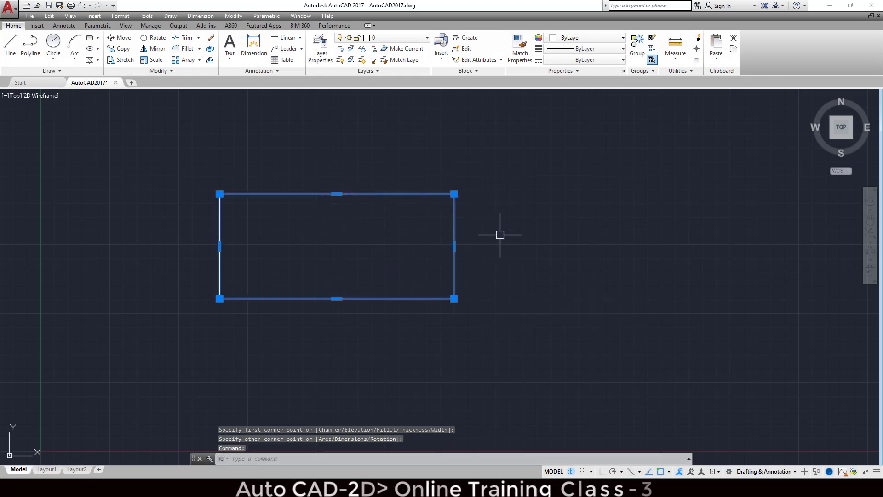
key(Escape)
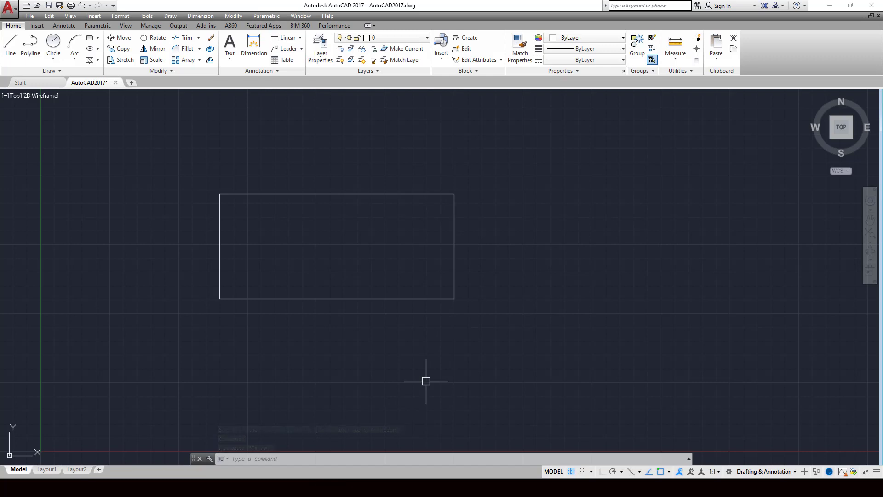
Step: Convert the rectangle polyline into an oval degree-6 spline using SPLINE's Object option
text(pl)
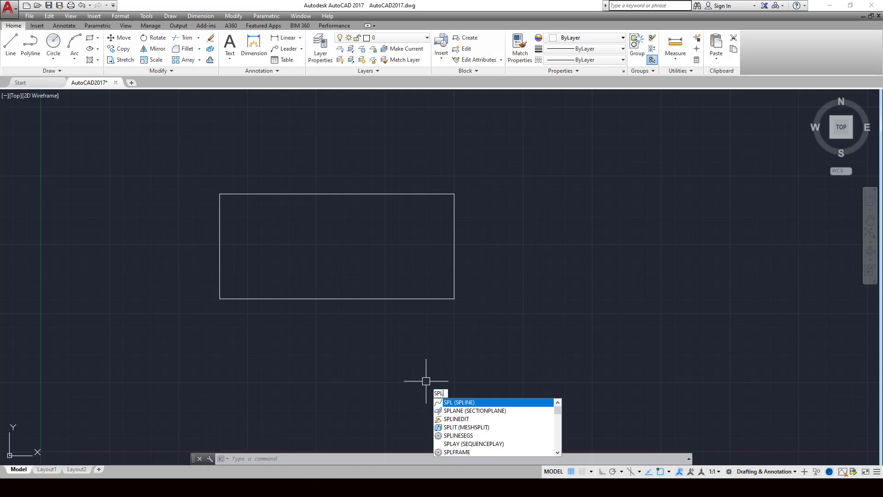
key(Return)
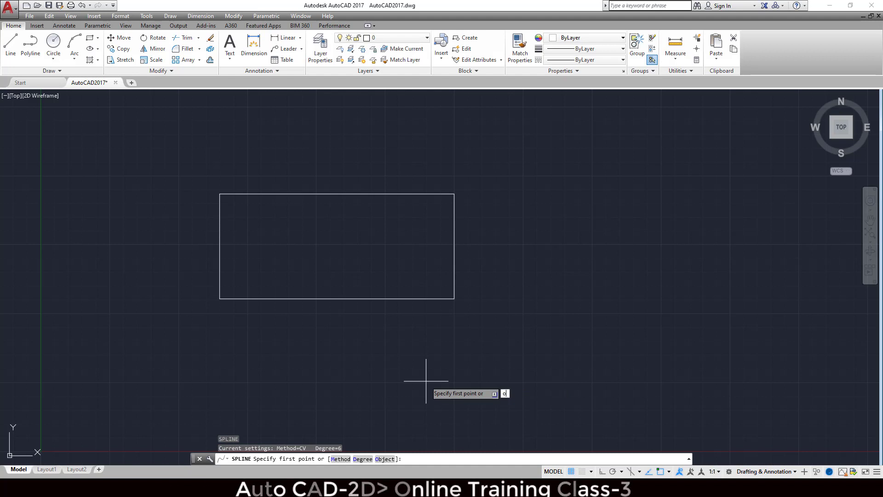
key(Return)
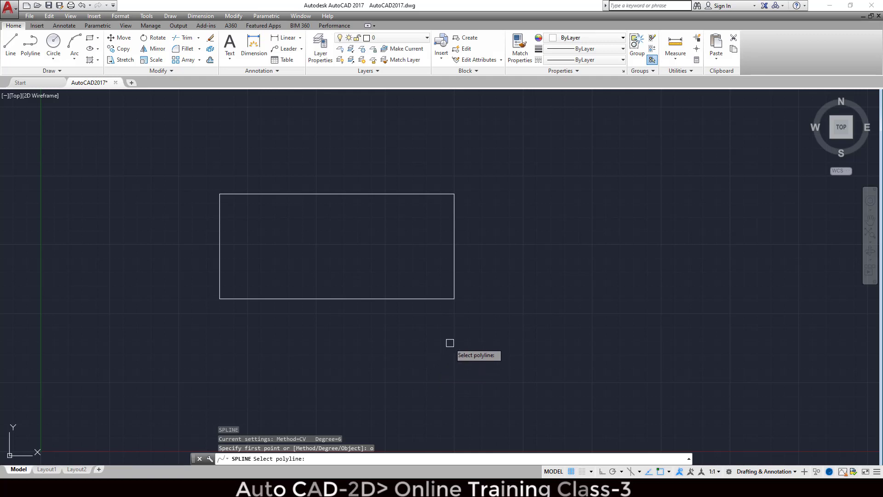
click(454, 262)
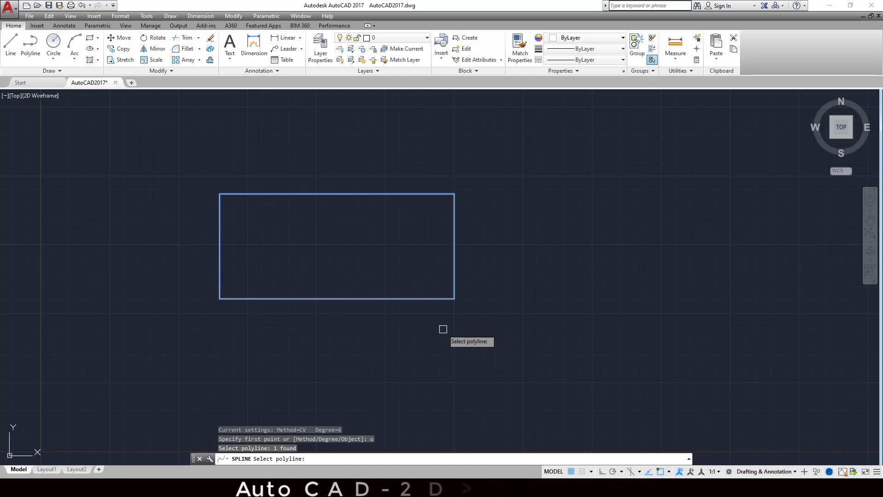
key(Return)
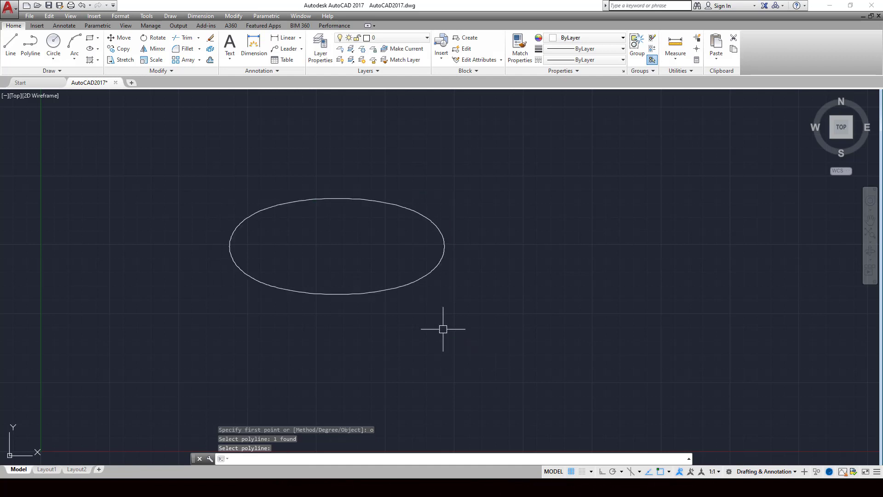
key(Return)
click(421, 276)
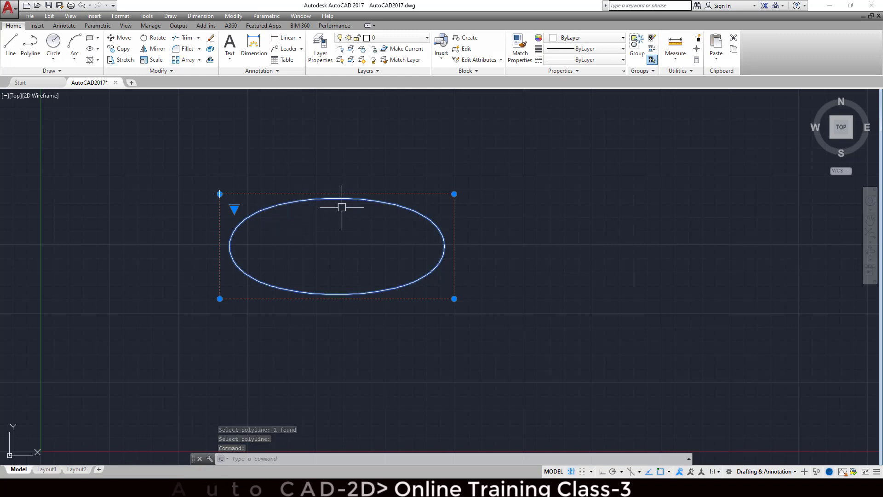
Step: Tilt the oval by its top-right grip, undo that reshape, then review the Word tools list
click(454, 194)
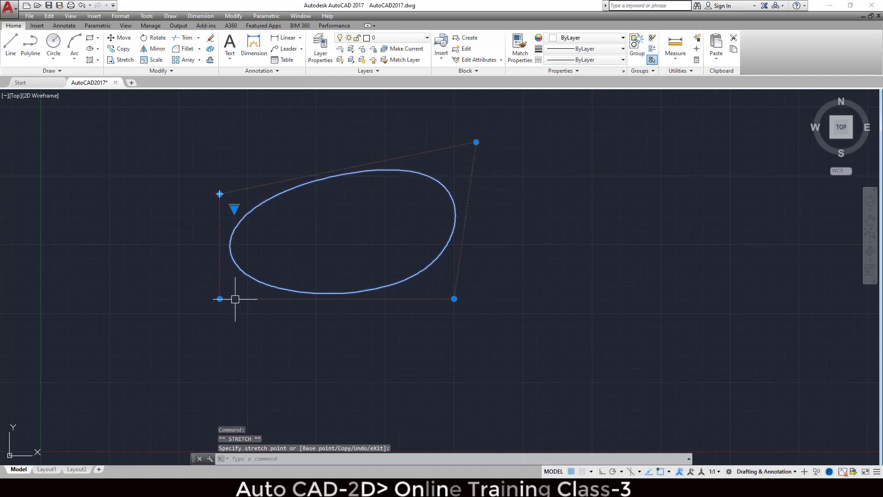
click(476, 142)
click(476, 142)
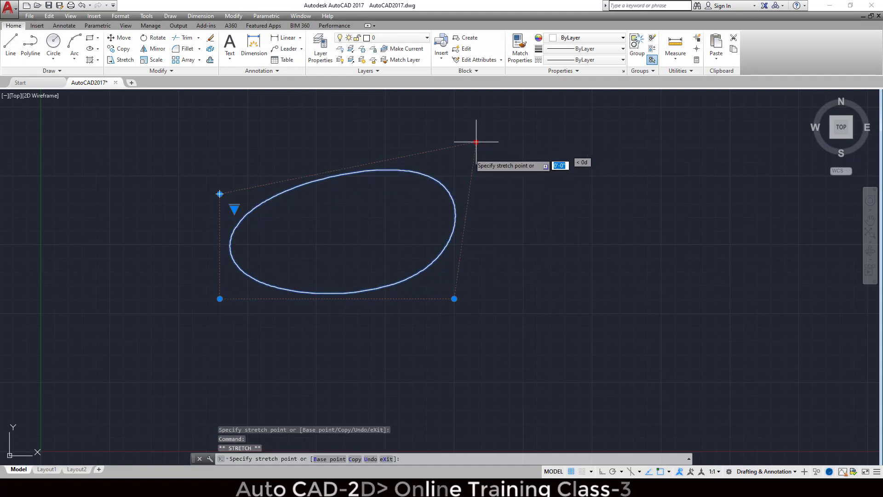
click(451, 190)
key(Escape)
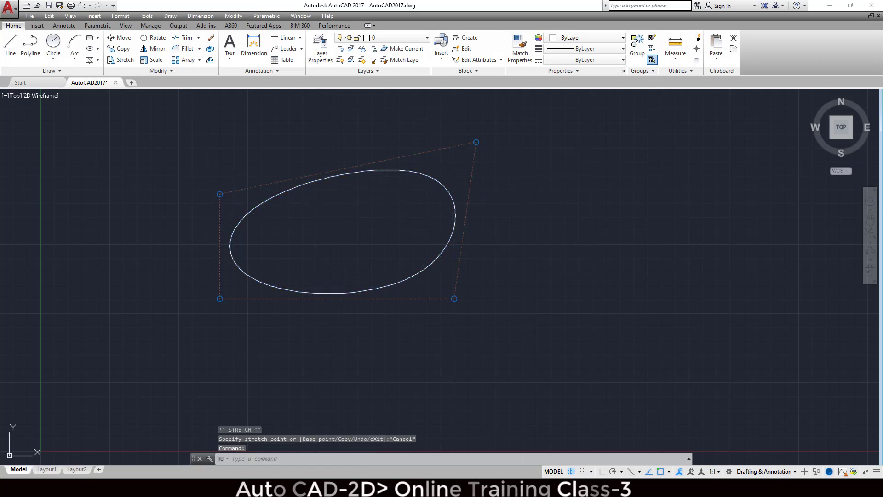
key(ctrl+z)
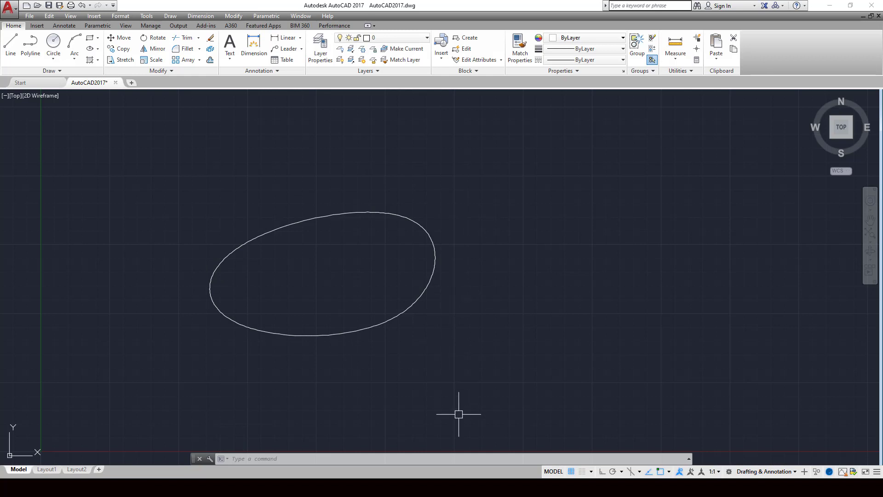
key(alt+Tab)
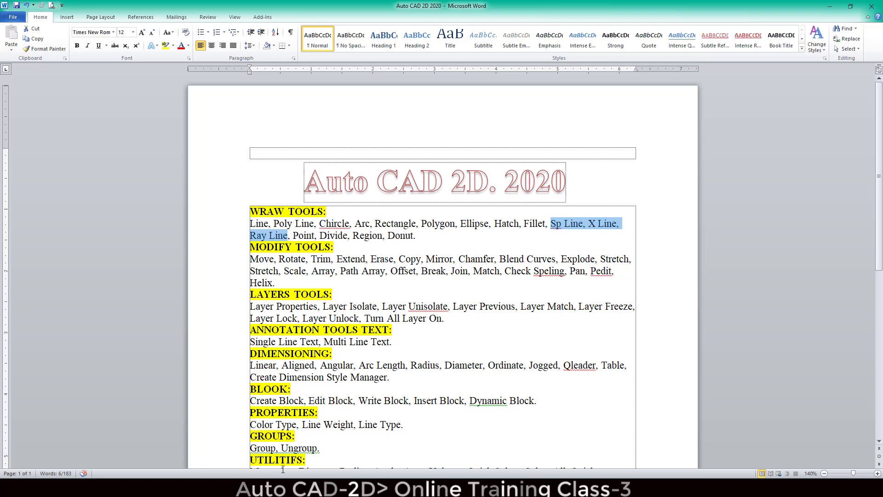
click(307, 362)
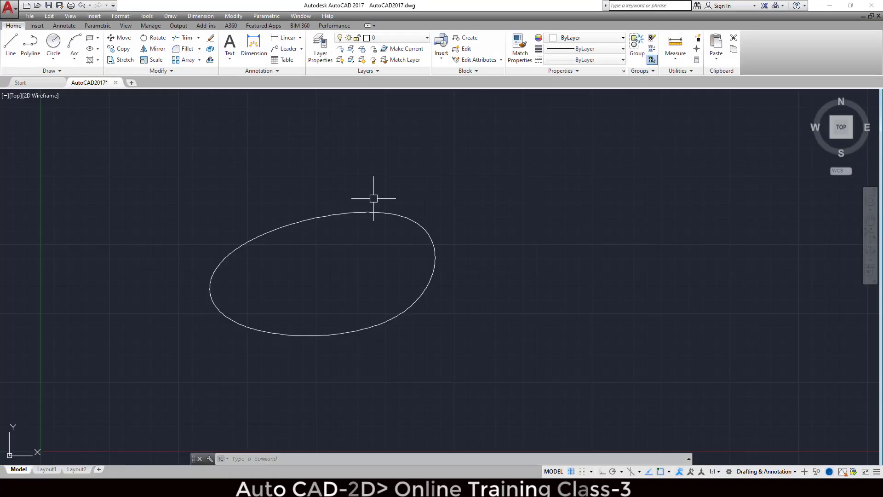
Step: Erase the oval spline, leaving the drawing area empty
click(403, 219)
key(Delete)
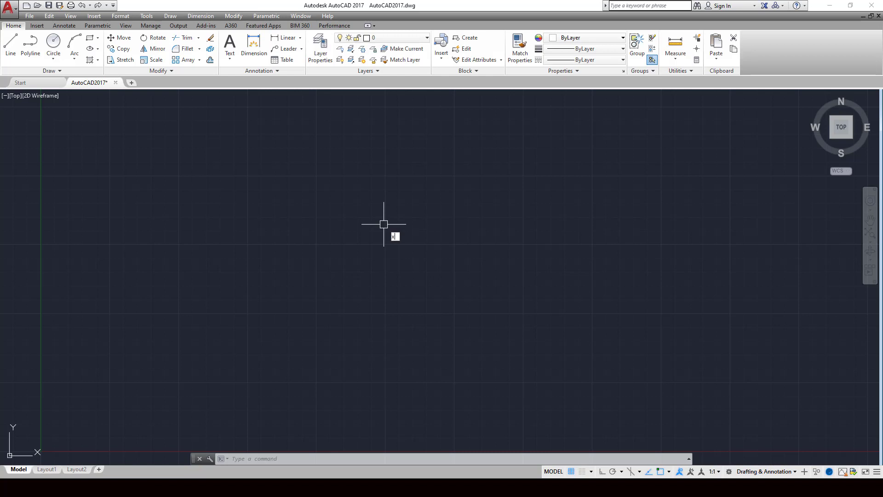
Step: Start XLINE at a pivot point, toggling Ortho on and back off to allow free angles
text(l)
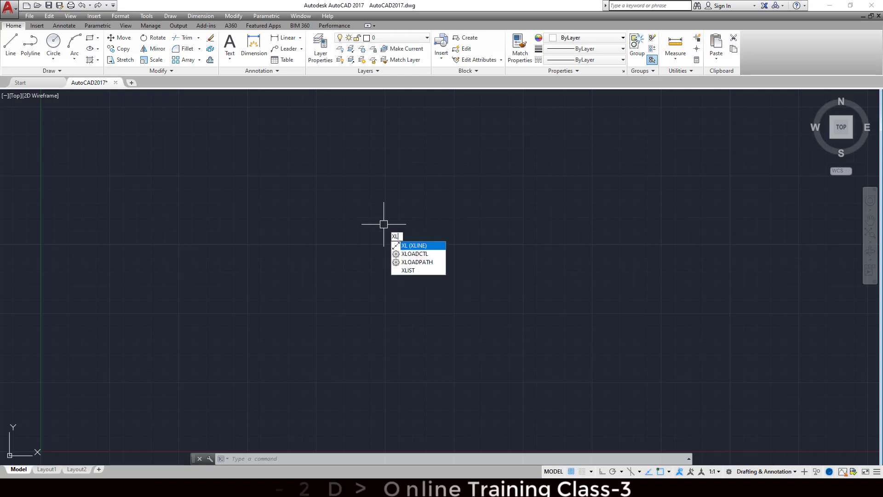
key(Return)
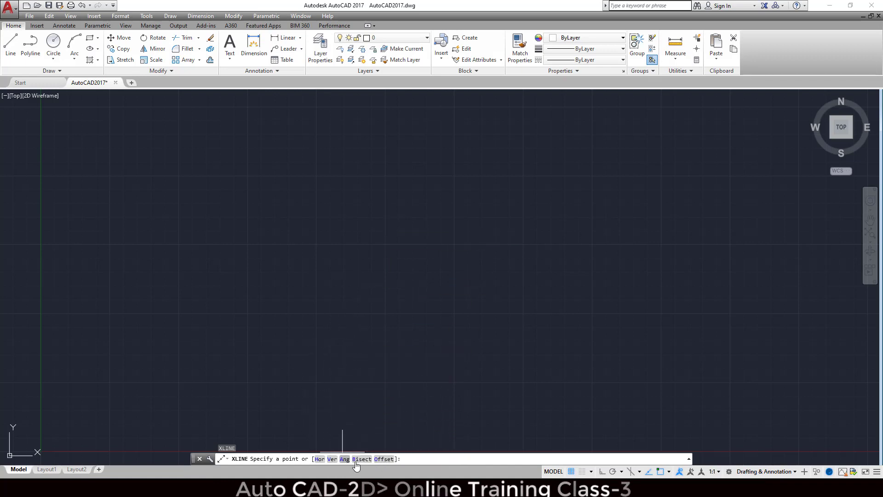
click(305, 213)
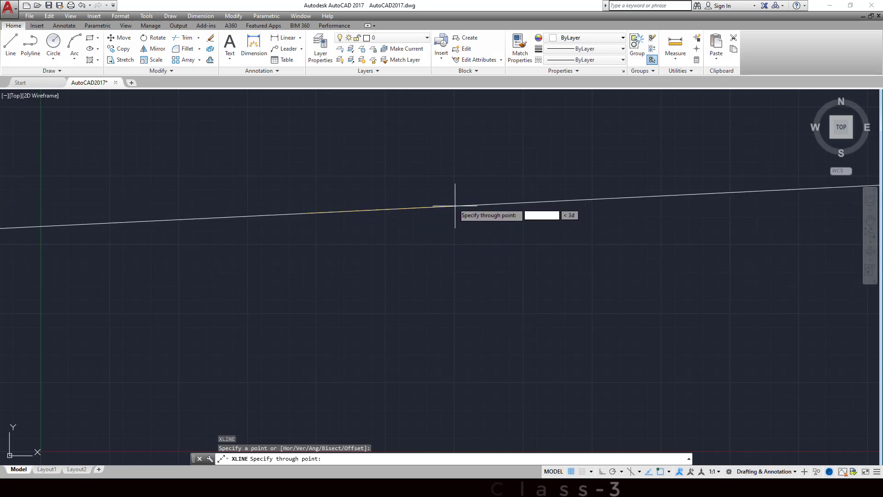
key(F8)
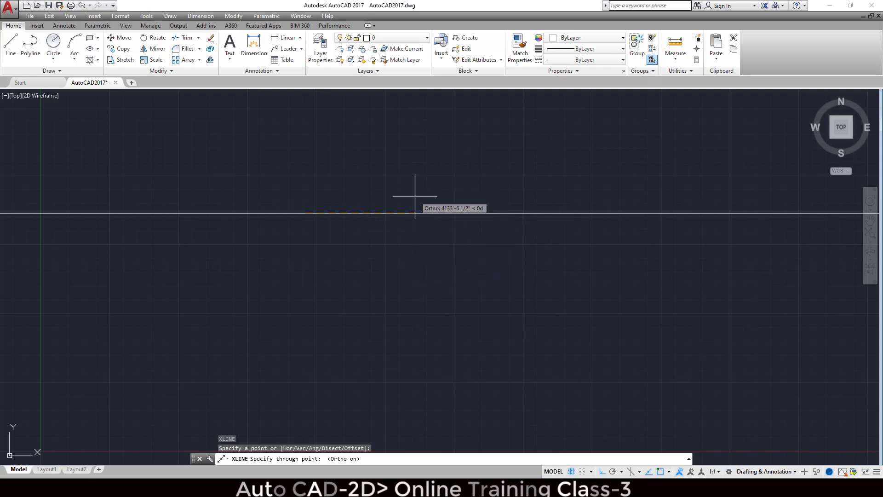
key(F8)
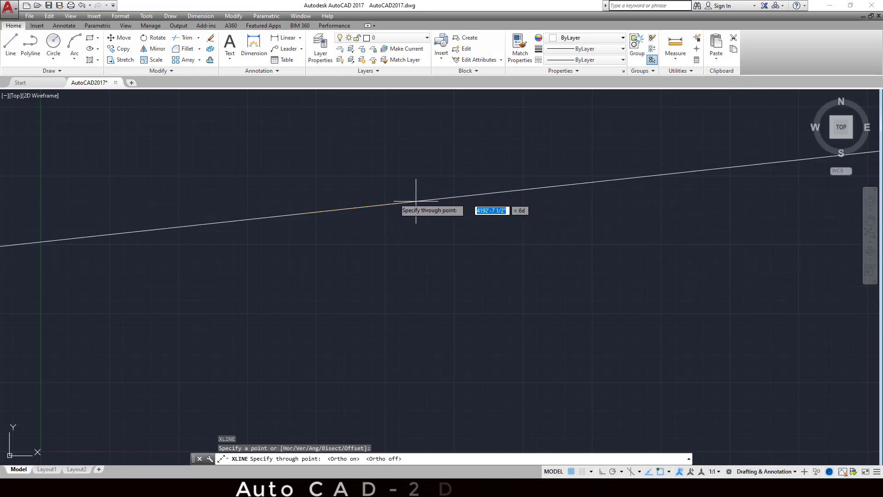
Step: Fan eleven construction lines through the pivot in all directions, then end the command
click(343, 263)
click(423, 208)
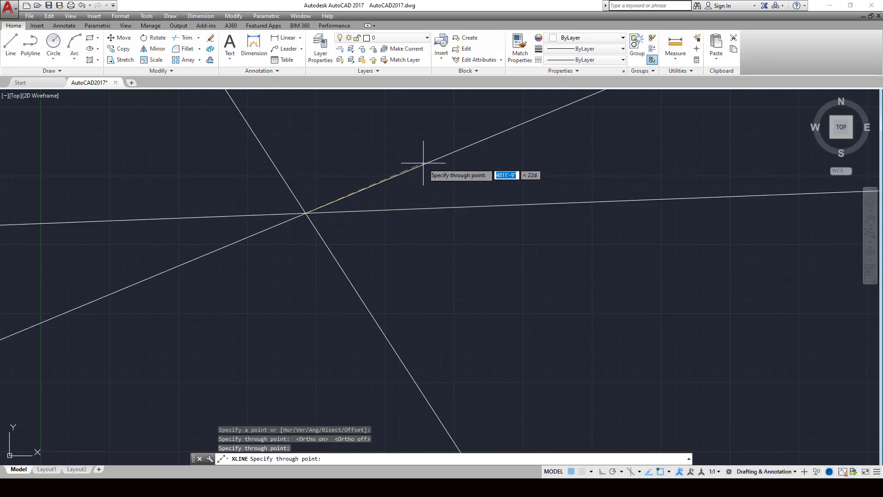
click(414, 167)
click(420, 247)
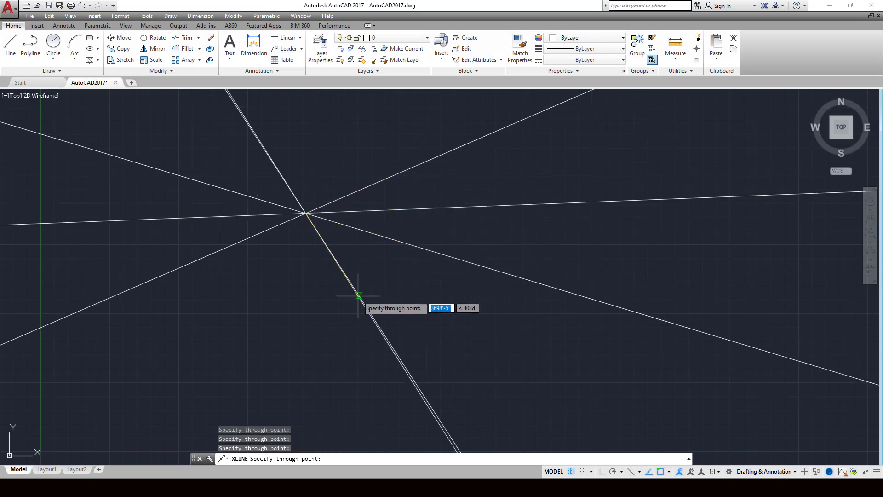
click(328, 299)
click(283, 305)
click(256, 291)
click(240, 278)
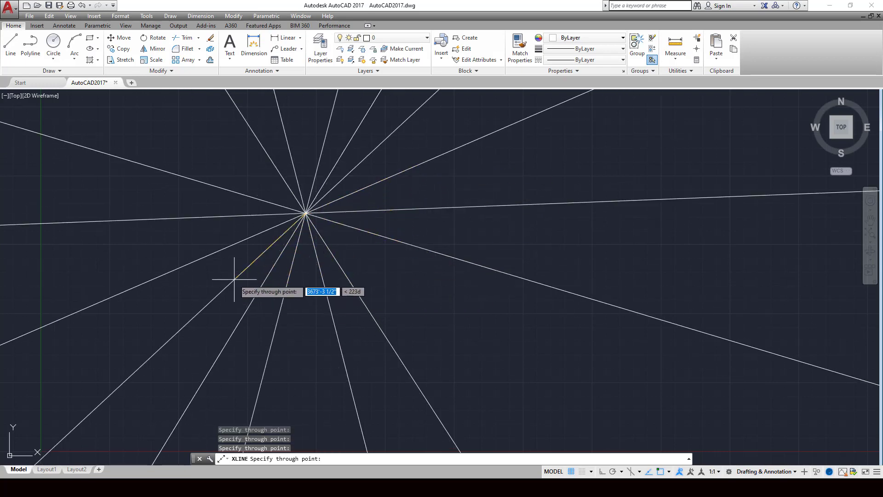
click(217, 235)
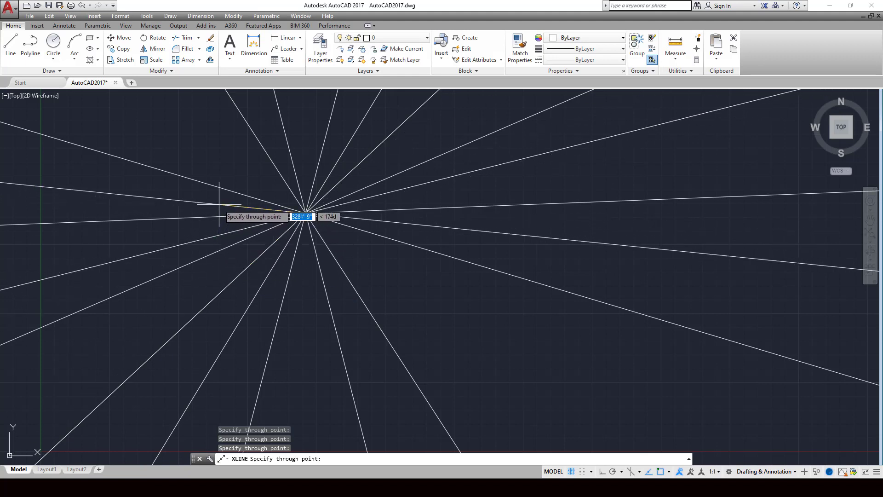
click(218, 203)
click(240, 171)
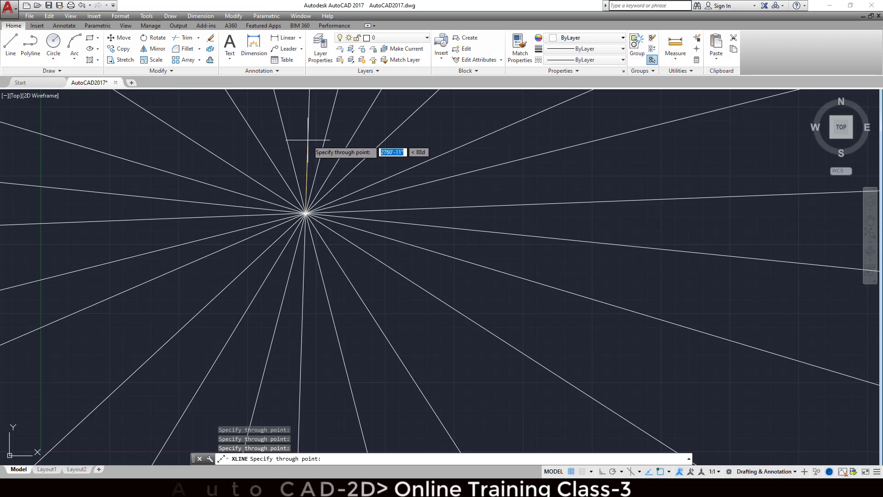
key(Escape)
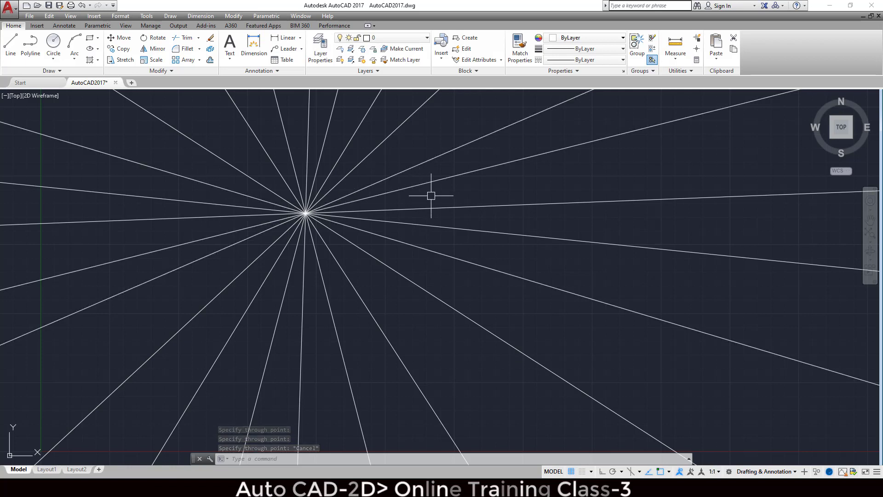
key(Escape)
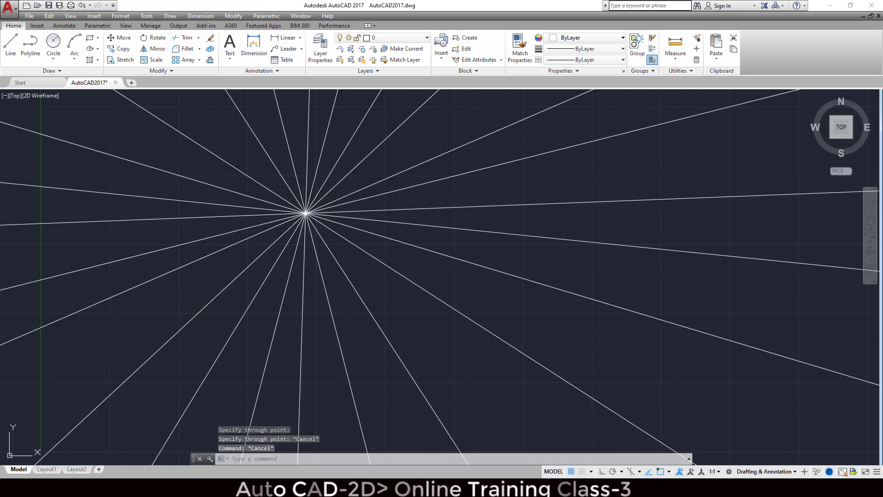
Step: Crossing-select every radiating xline and delete them all
drag(473, 296, 180, 183)
key(Delete)
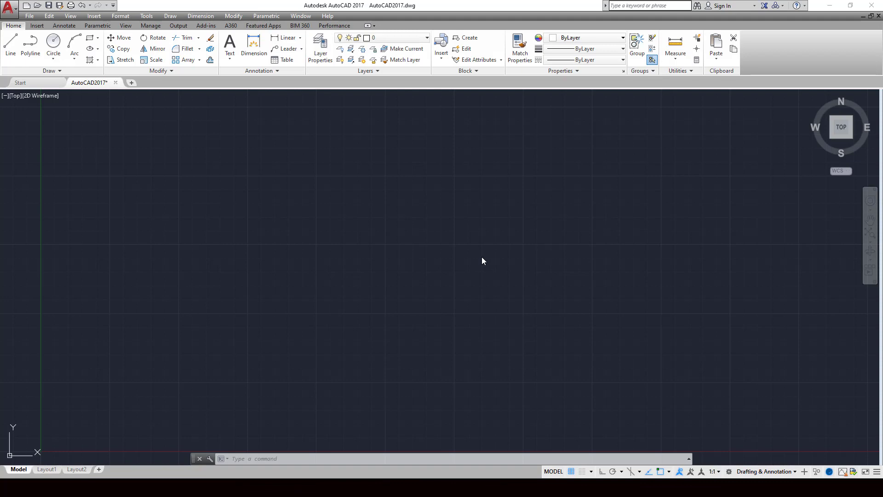
click(420, 238)
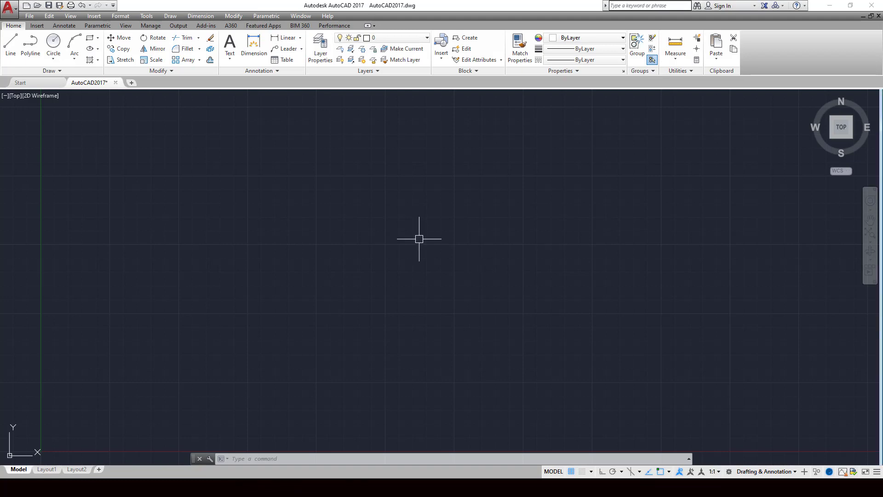
Step: Start XLINE with the Ver option for vertical construction lines
text(xl)
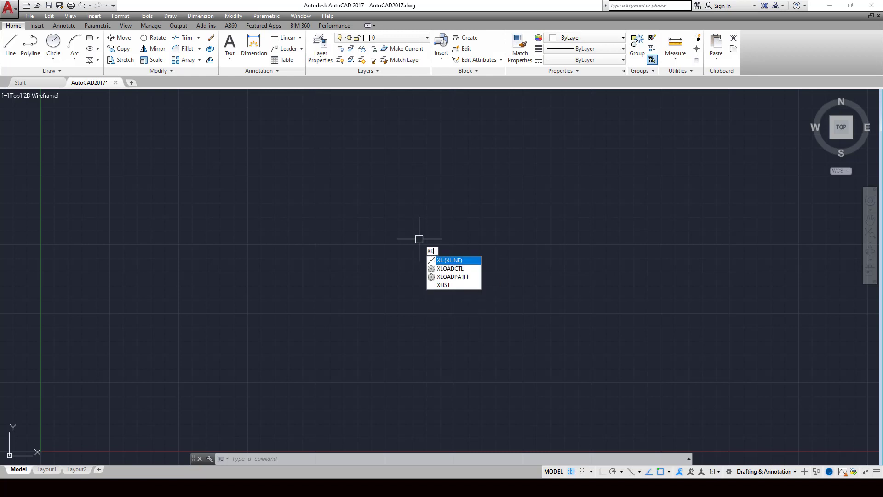
key(Return)
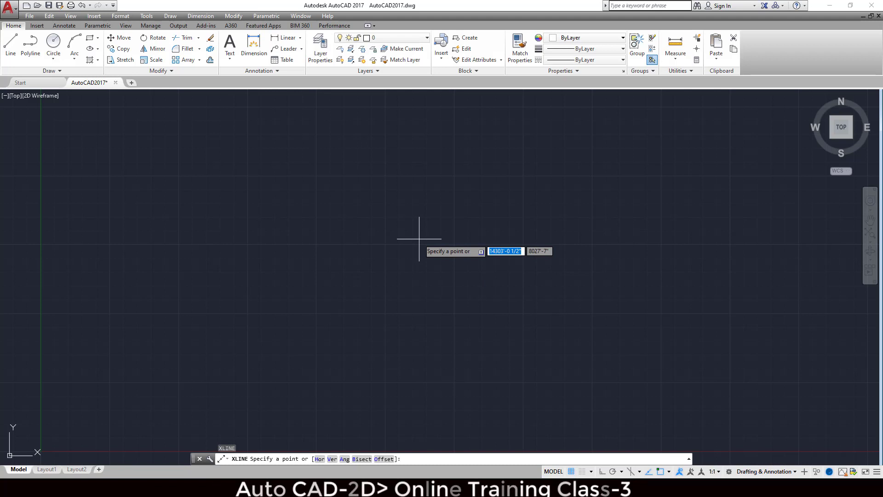
text(v)
key(Return)
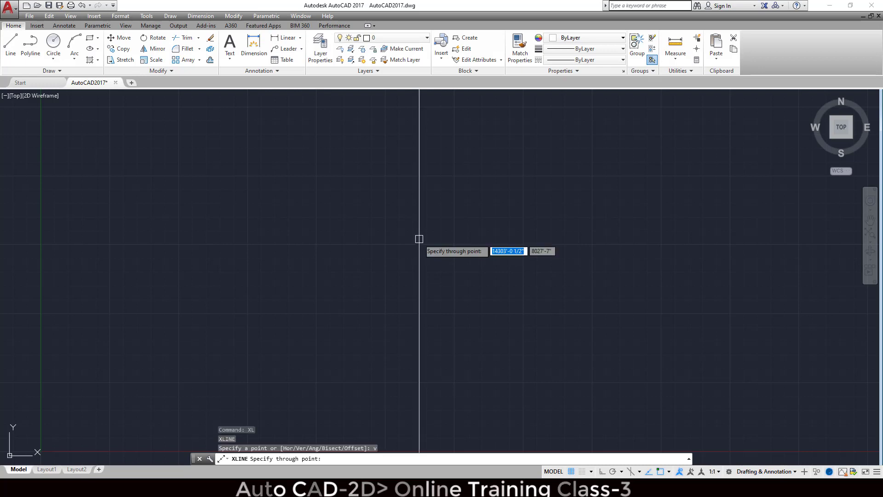
Step: Place eight vertical construction lines spread from left to right edge, then end the command
click(126, 237)
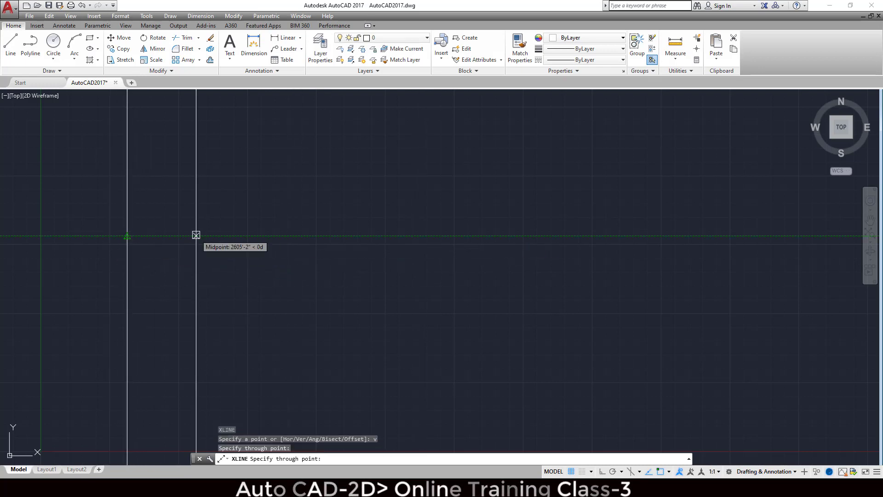
click(196, 235)
click(284, 232)
click(390, 232)
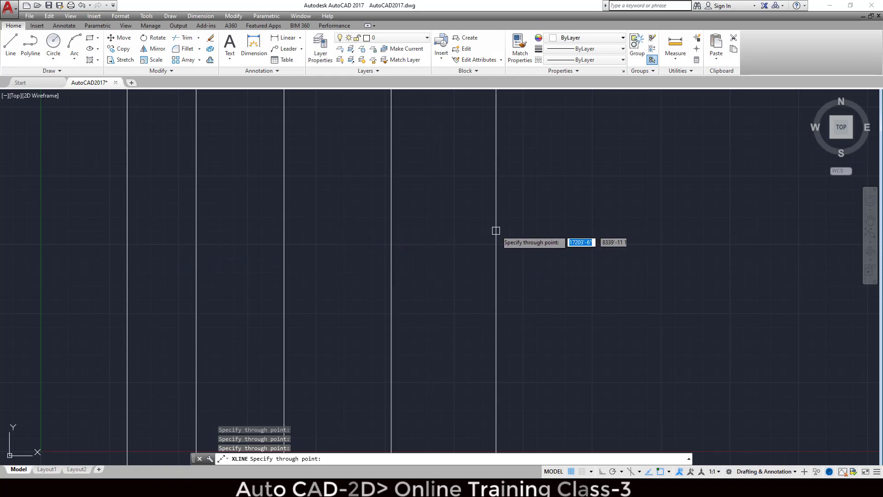
click(495, 230)
click(615, 230)
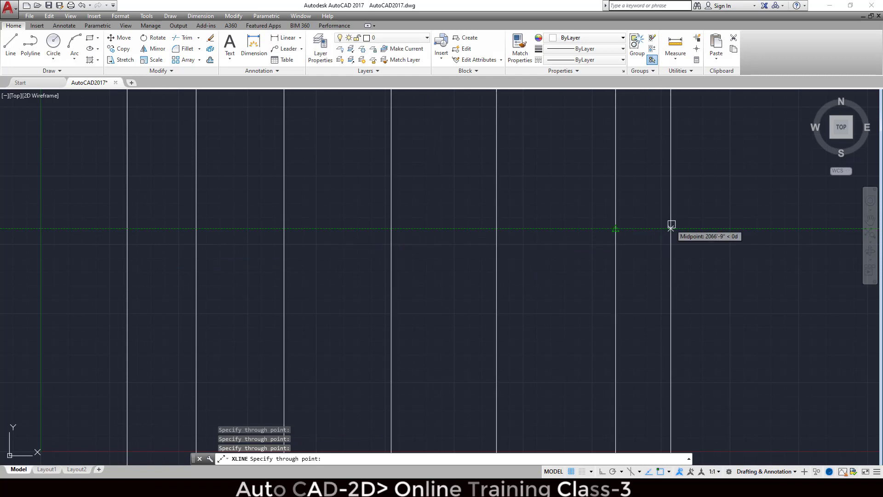
click(729, 225)
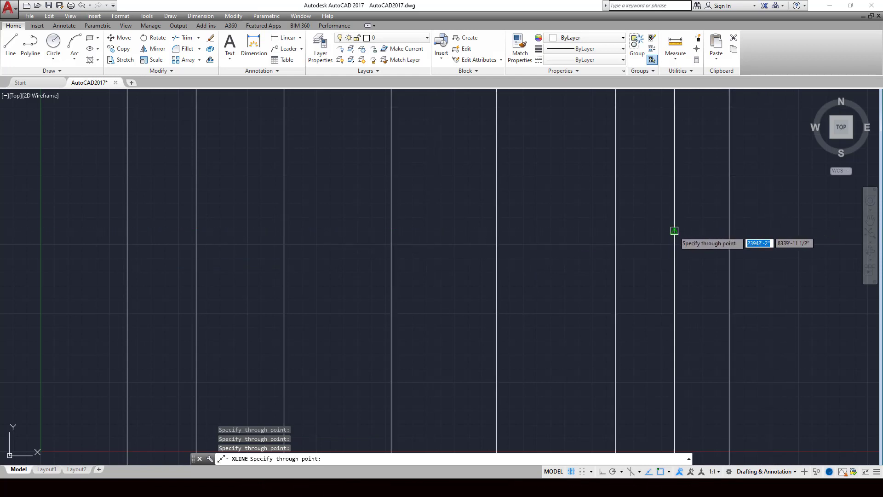
click(674, 231)
key(Escape)
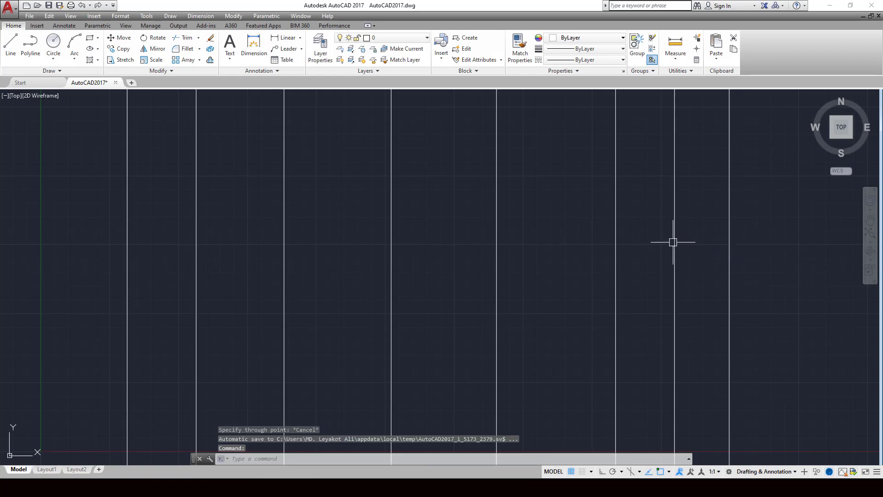
Step: Start XLINE with the Hor option and place six horizontal lines from top to middle
text(xl)
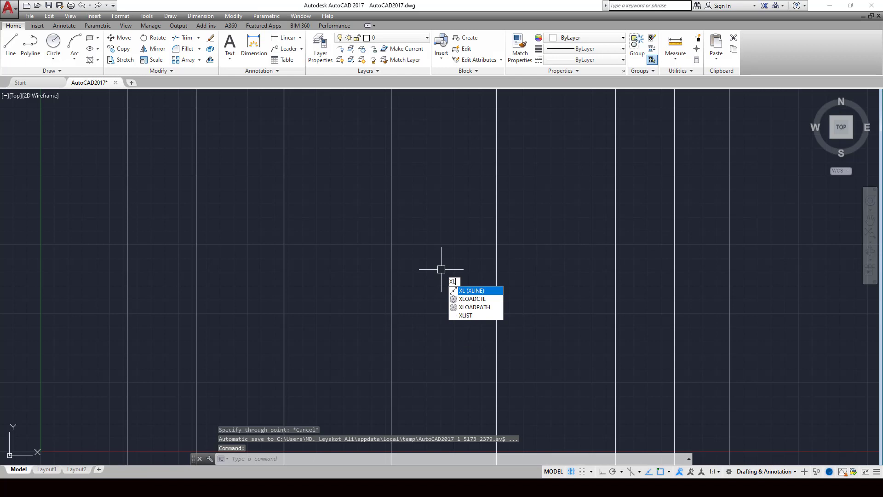
key(Return)
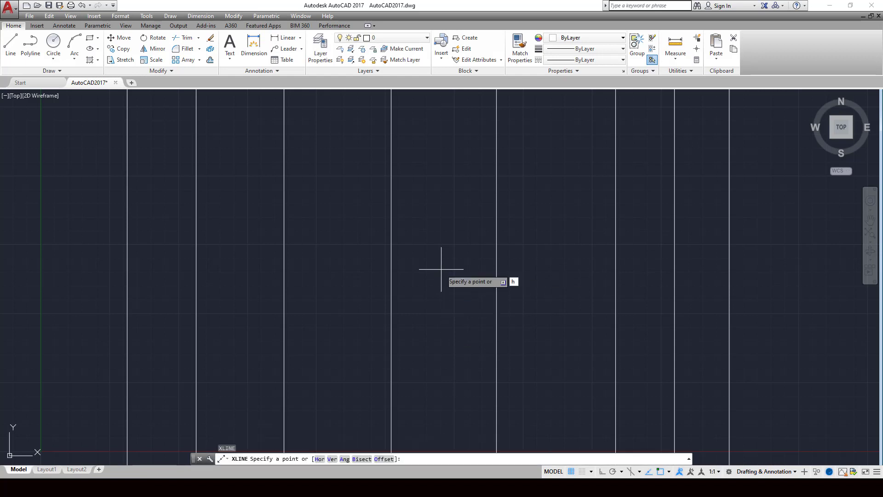
key(Return)
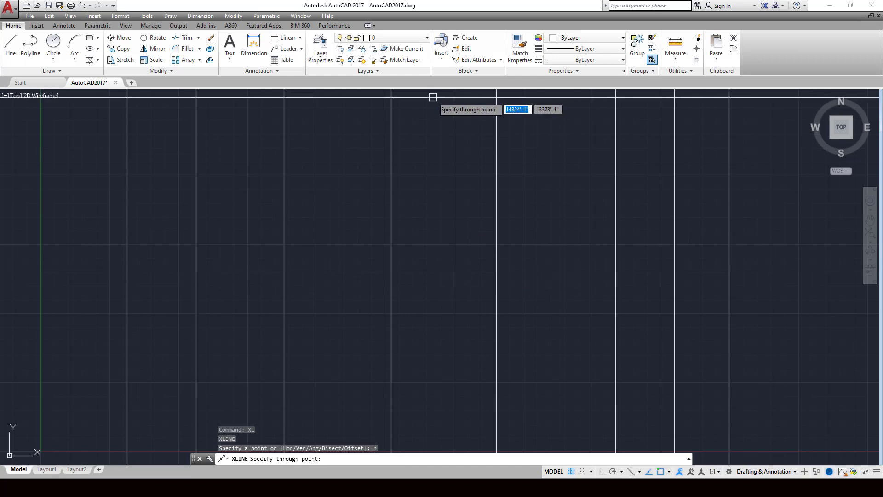
click(431, 123)
click(432, 164)
click(435, 224)
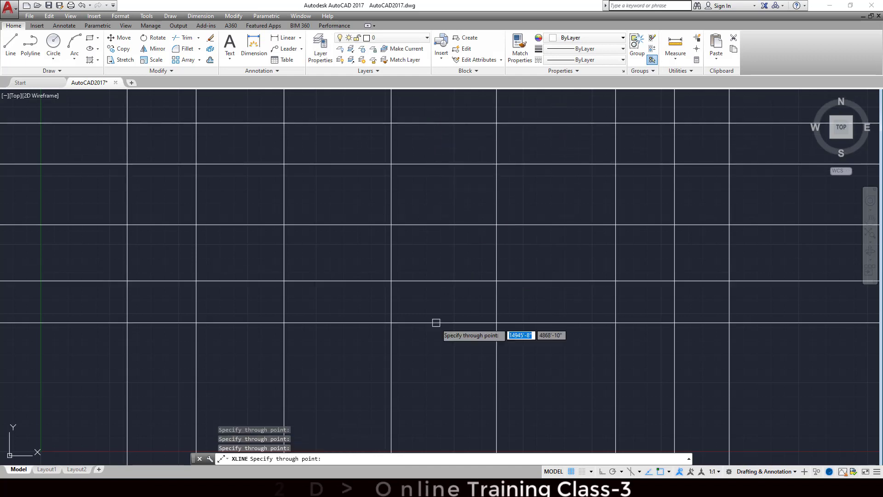
click(436, 280)
click(437, 324)
click(439, 369)
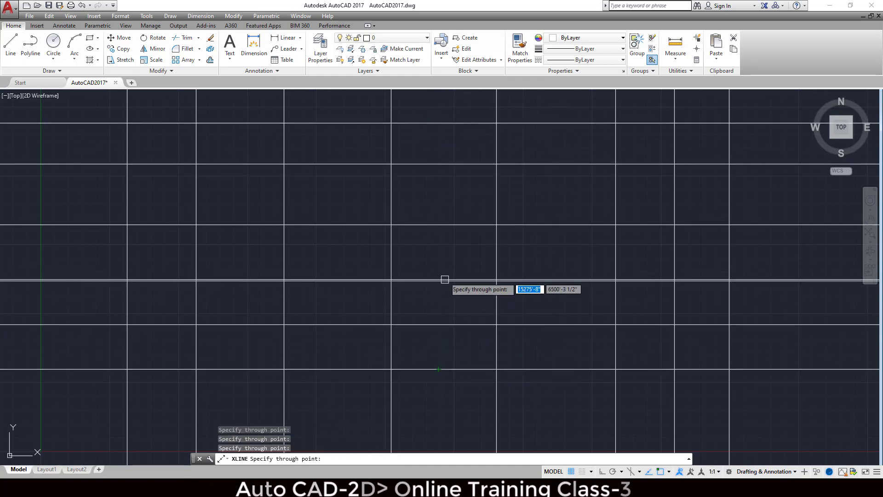
Step: Fill the gaps with eight more horizontal construction lines, then end the command
click(445, 253)
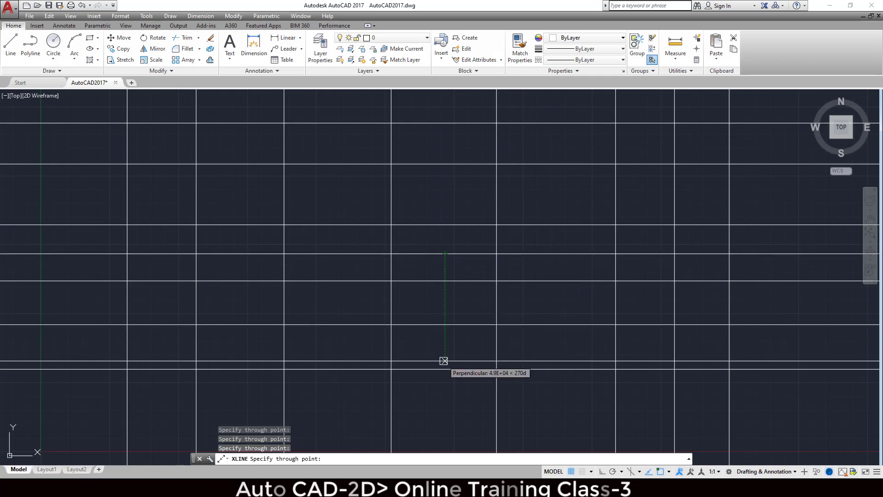
click(441, 401)
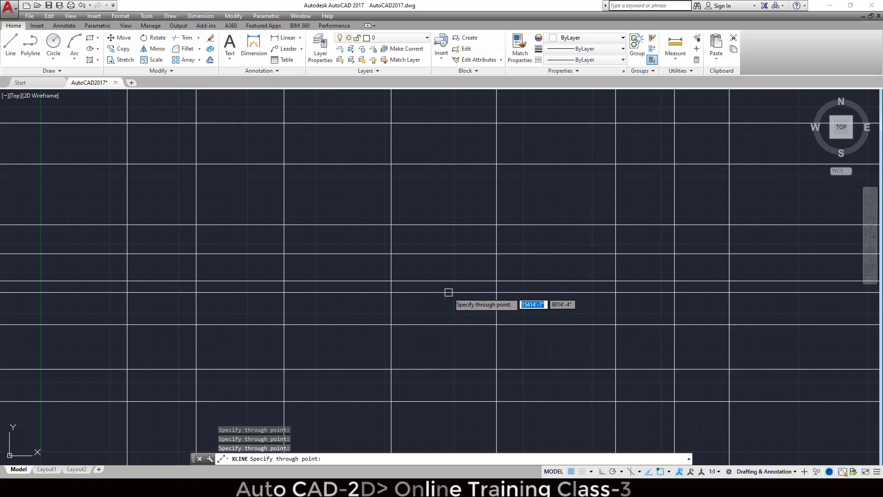
click(441, 298)
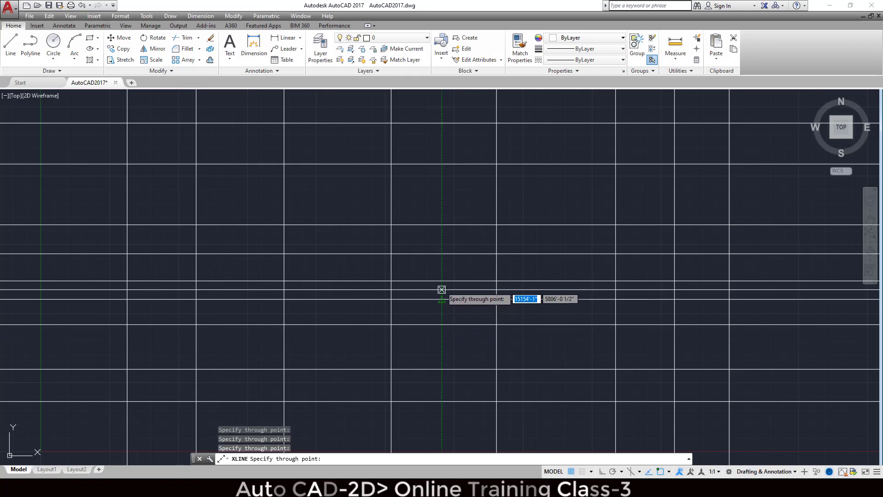
click(447, 189)
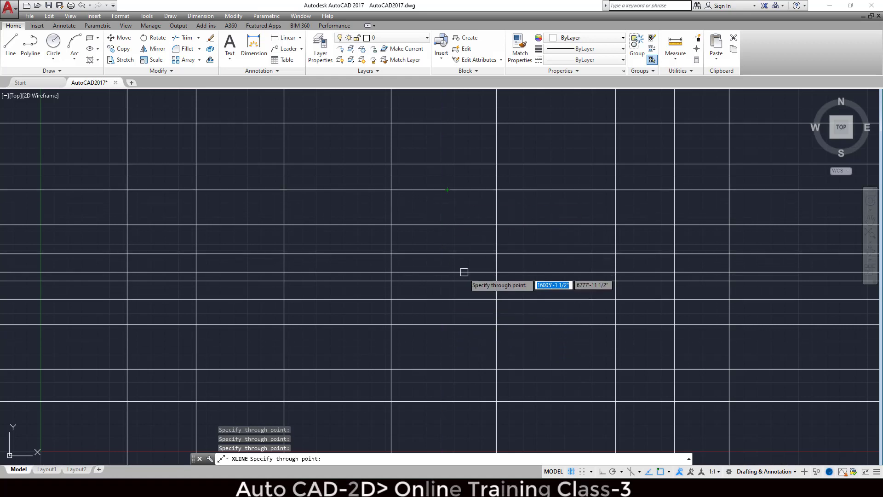
click(432, 346)
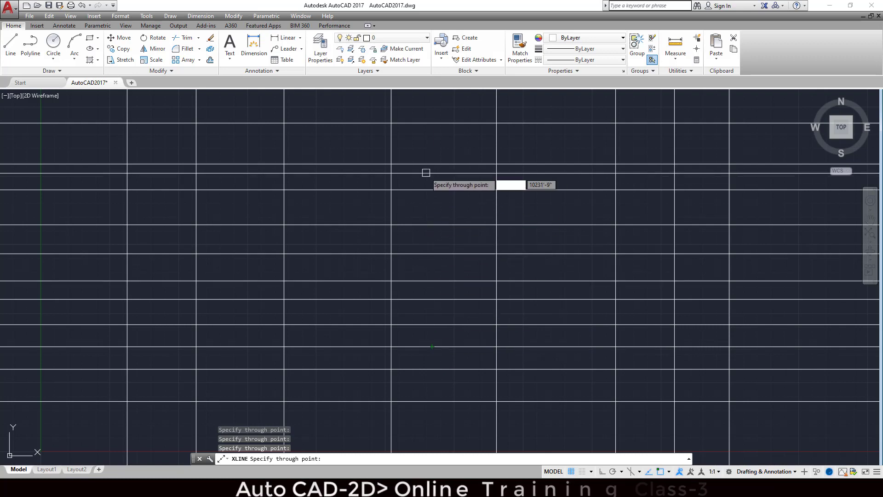
click(430, 144)
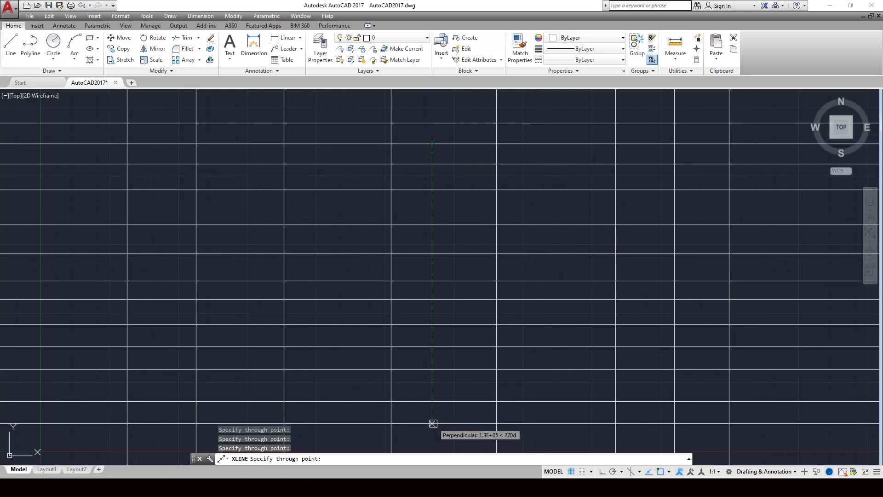
click(432, 423)
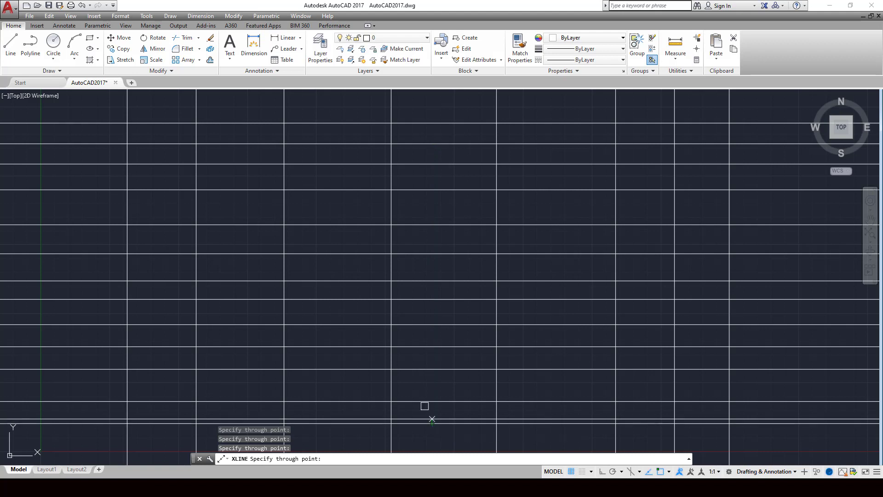
click(449, 207)
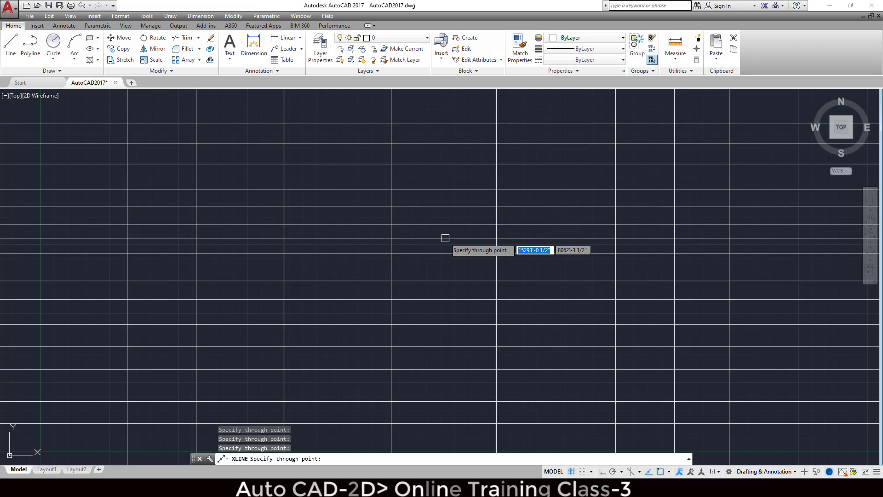
key(Escape)
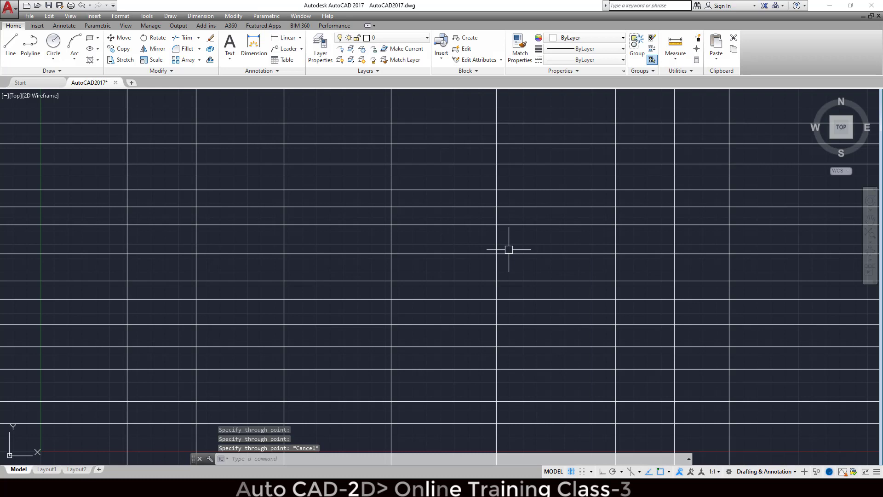
Step: Select and deselect a horizontal xline, then start a new XLINE command
click(451, 226)
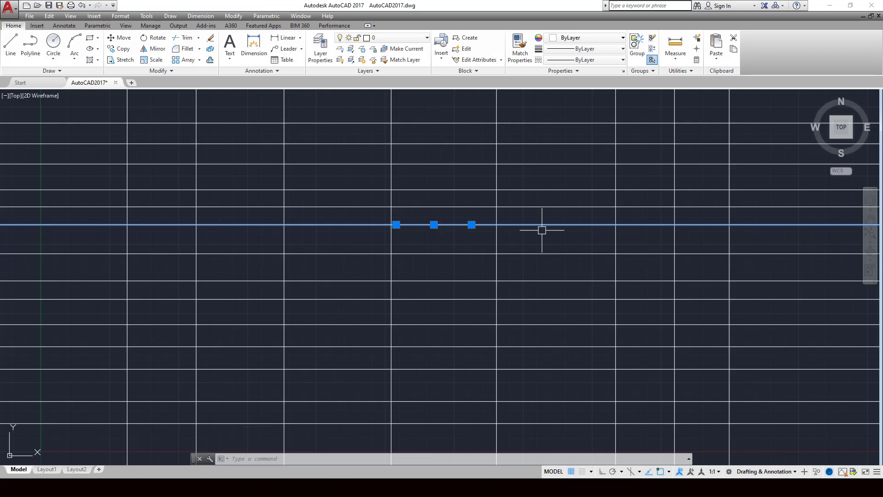
key(Escape)
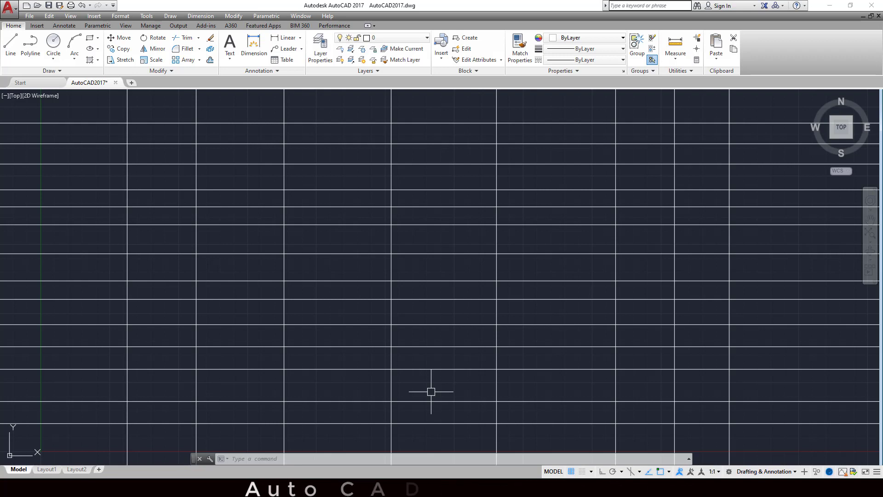
text(l)
key(Return)
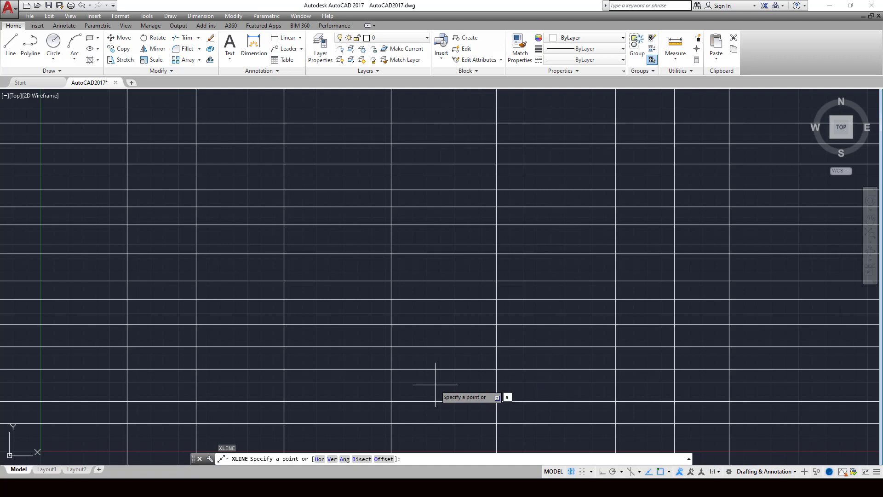
Step: Set the XLINE angle to 60° and place nine parallel slanted lines across the grid
key(Return)
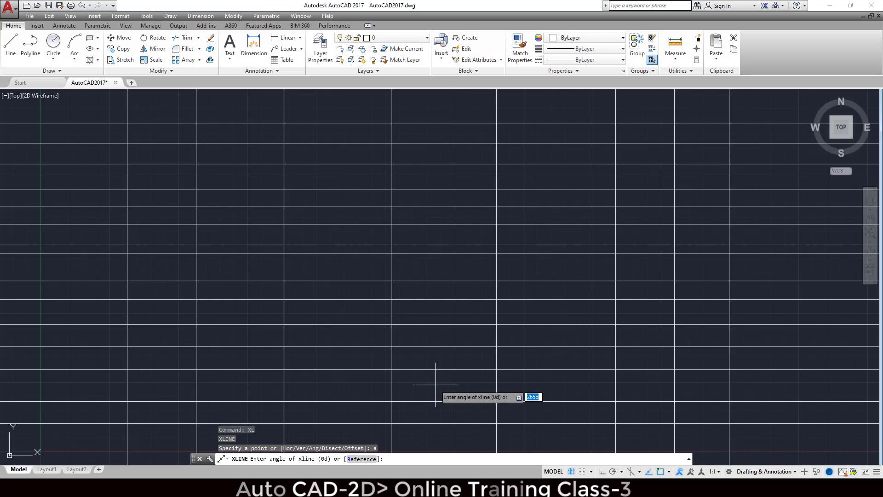
key(Return)
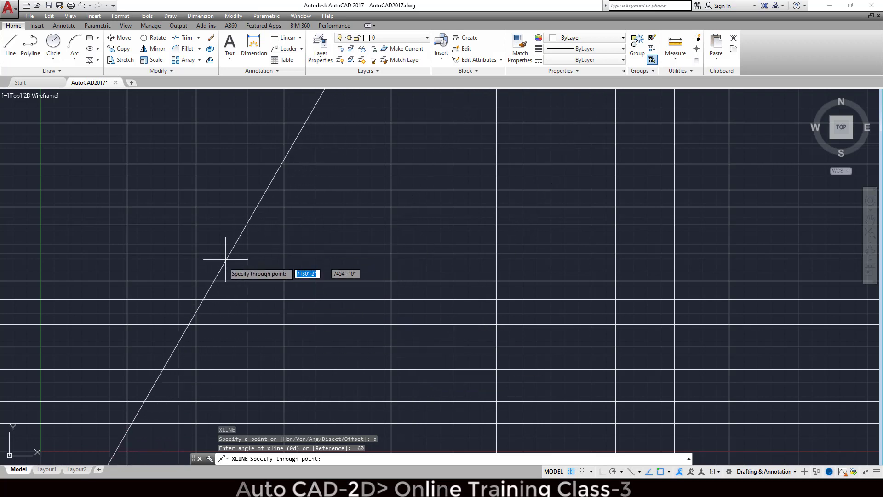
click(192, 263)
click(243, 276)
click(320, 293)
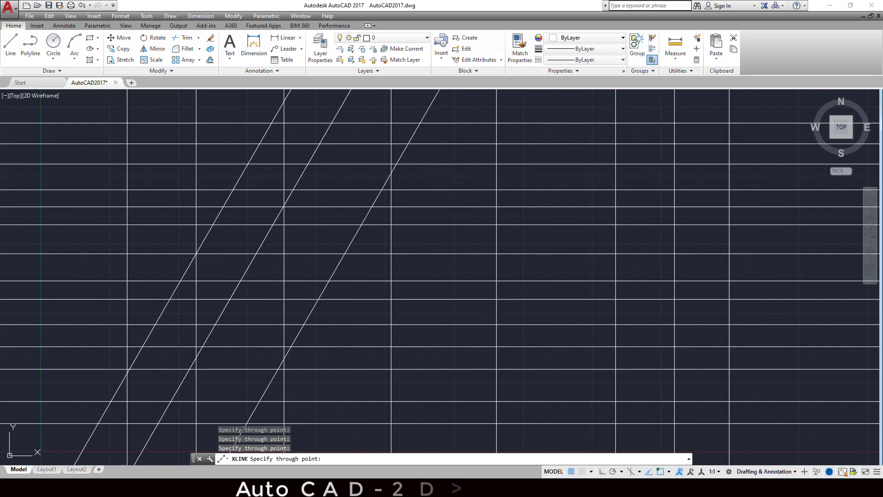
click(405, 298)
click(470, 310)
click(660, 319)
click(560, 315)
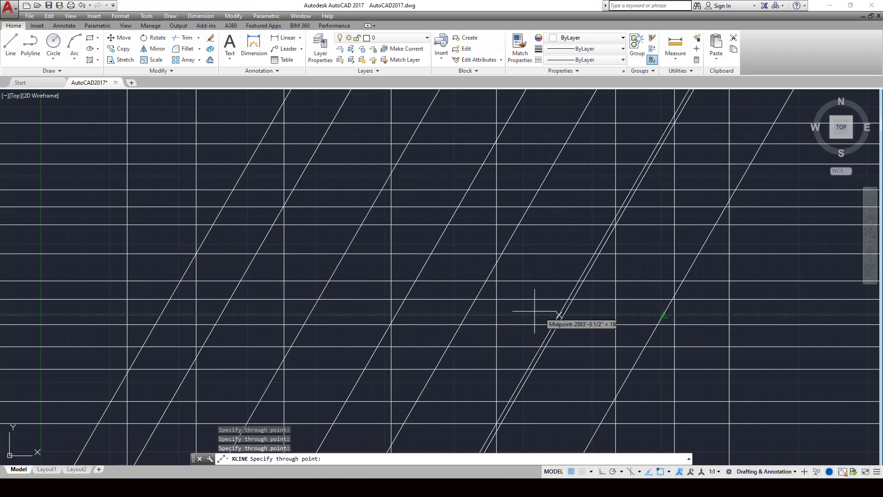
click(507, 315)
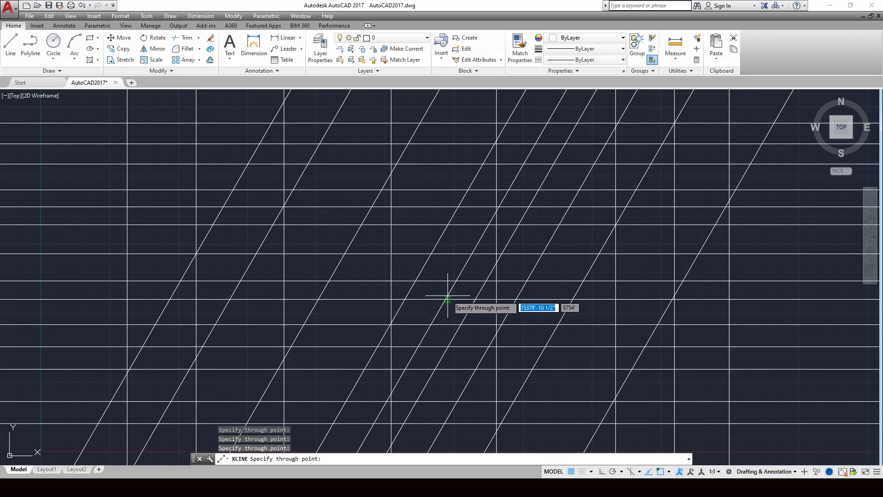
click(363, 281)
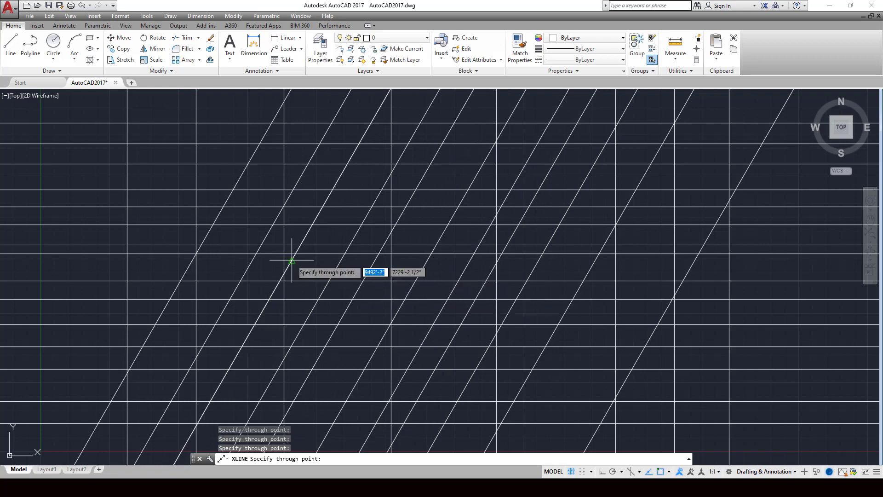
key(Escape)
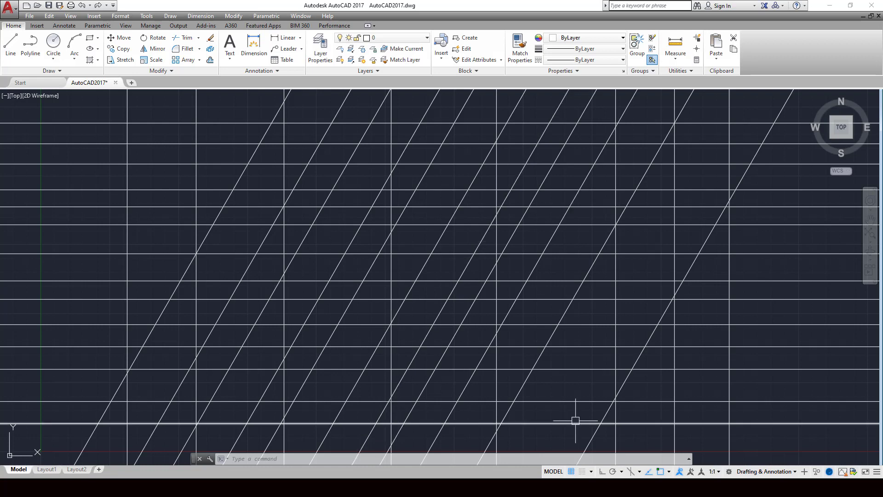
Step: Erase all 33 construction lines using a crossing window selection
click(761, 431)
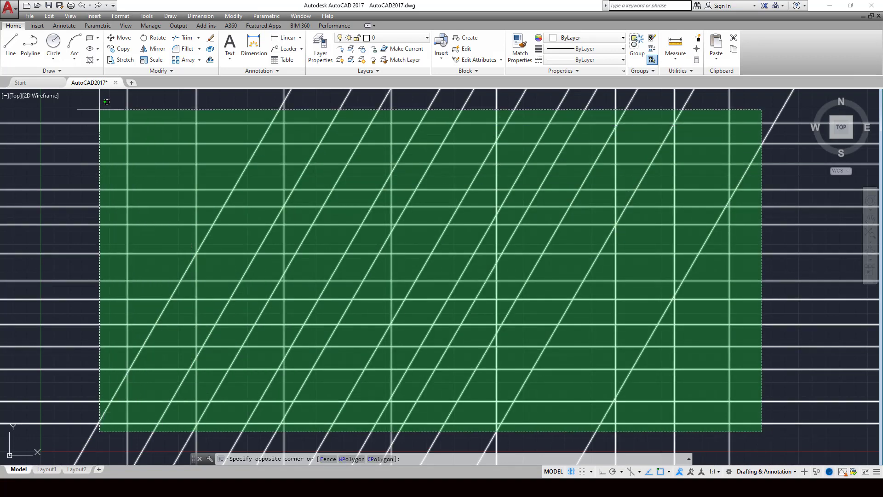
click(101, 99)
key(Delete)
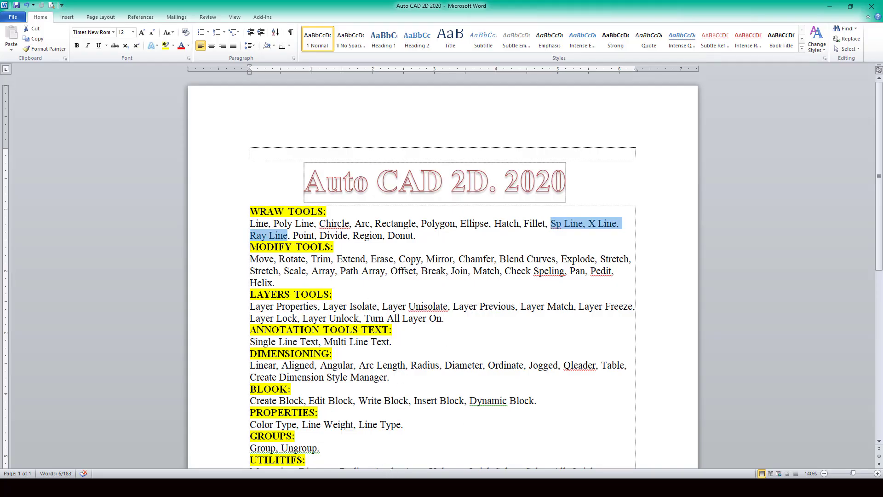
Step: Leave the Word tool notes and return to the empty AutoCAD drawing
key(alt+Tab)
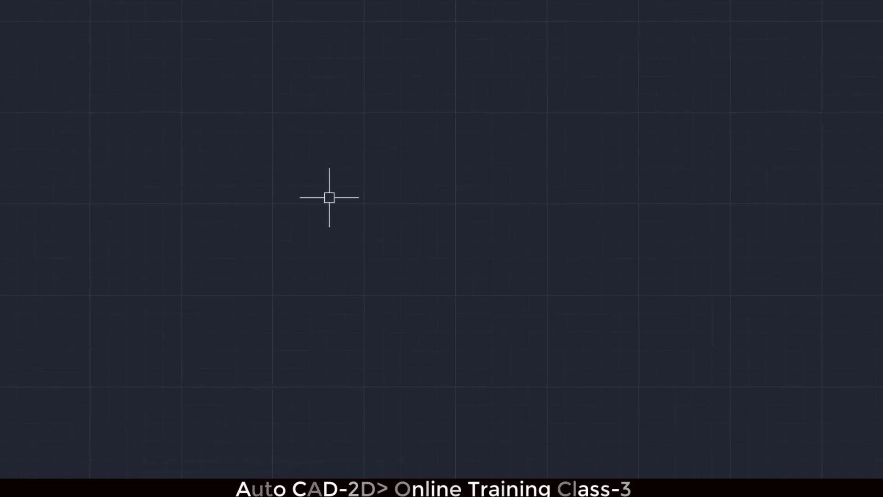
Step: Start the RAY command and fix the rays' shared start point in the upper-left area
text(ray)
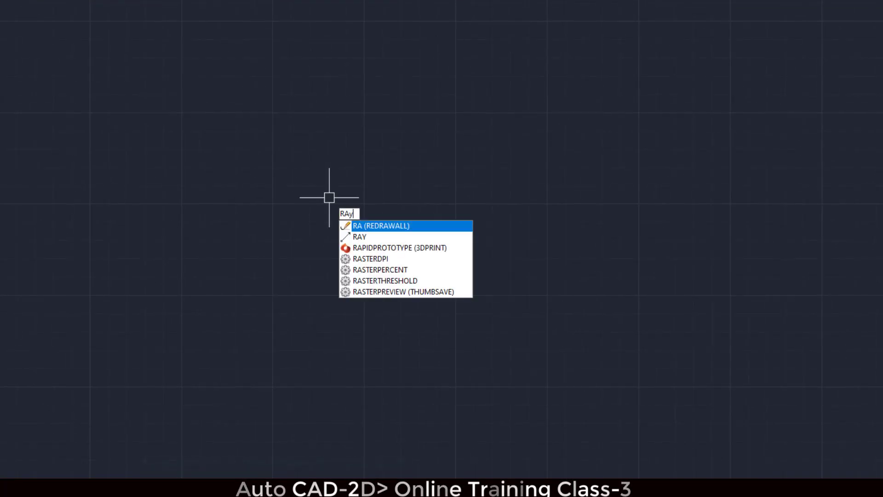
key(Return)
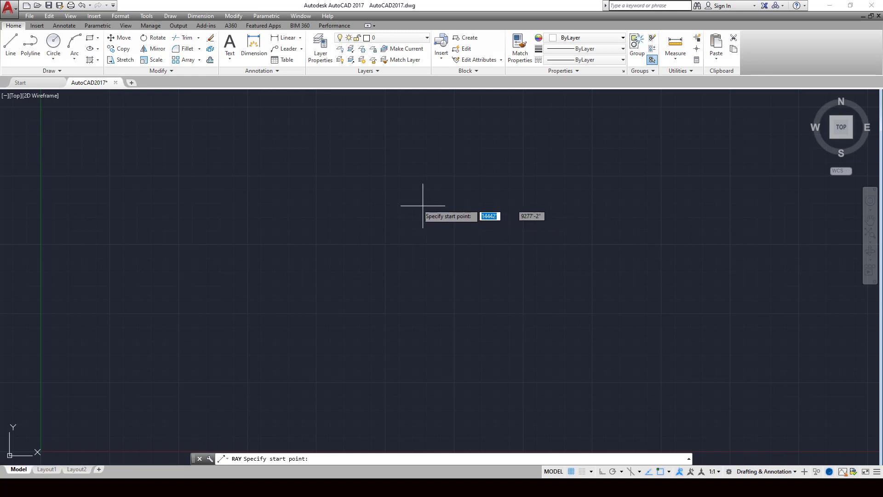
click(366, 200)
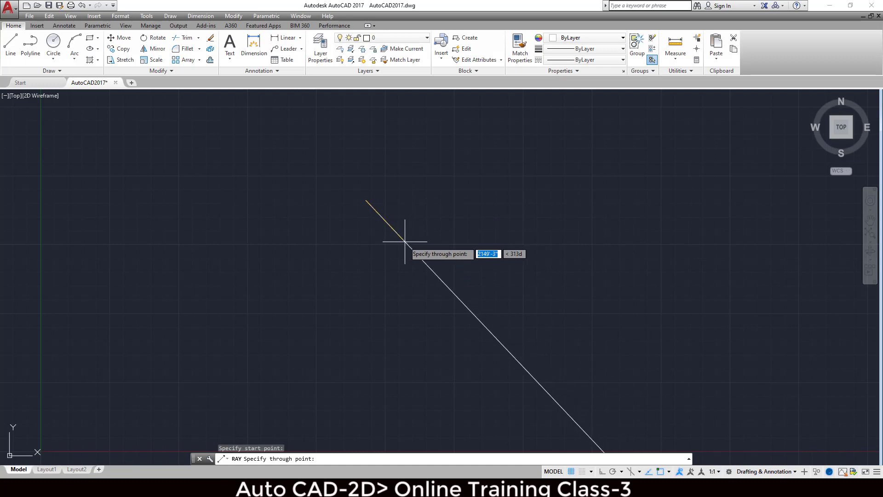
Step: Draw rays fanning through the right side, from about 41° down to below horizontal
click(405, 241)
click(414, 217)
click(432, 189)
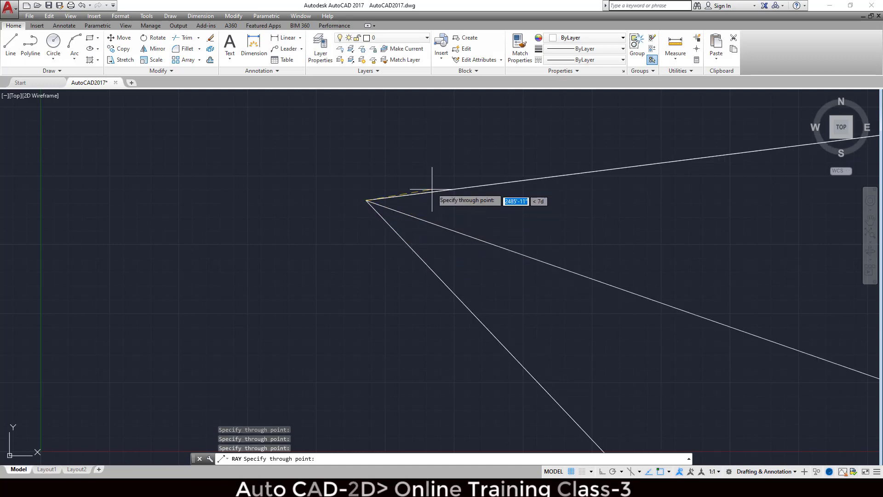
click(431, 181)
click(429, 171)
click(421, 164)
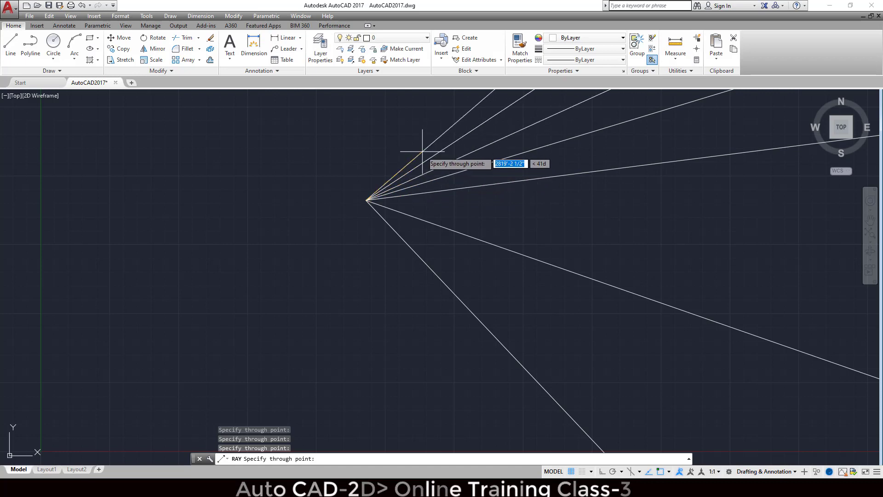
click(423, 151)
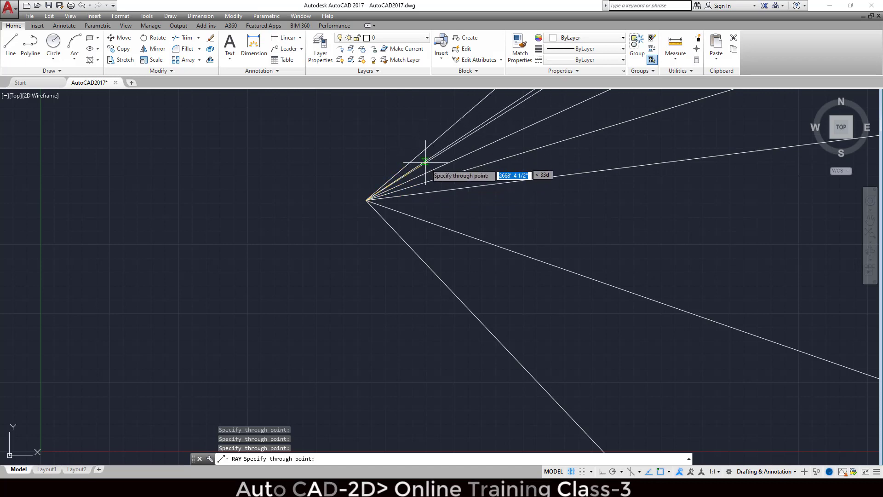
click(464, 193)
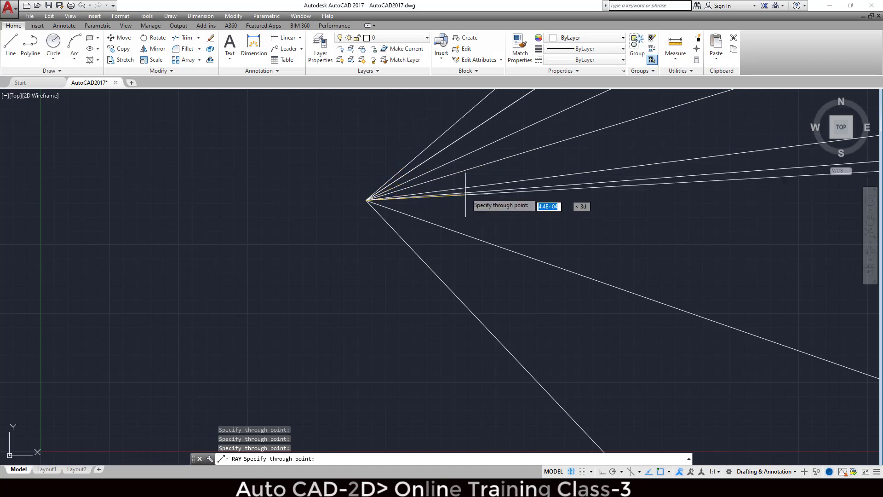
click(466, 194)
click(469, 179)
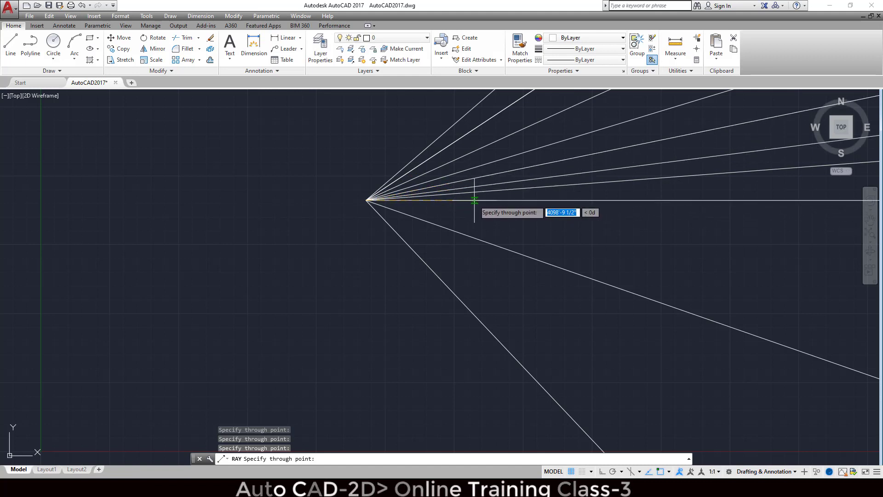
click(474, 200)
click(473, 210)
click(469, 222)
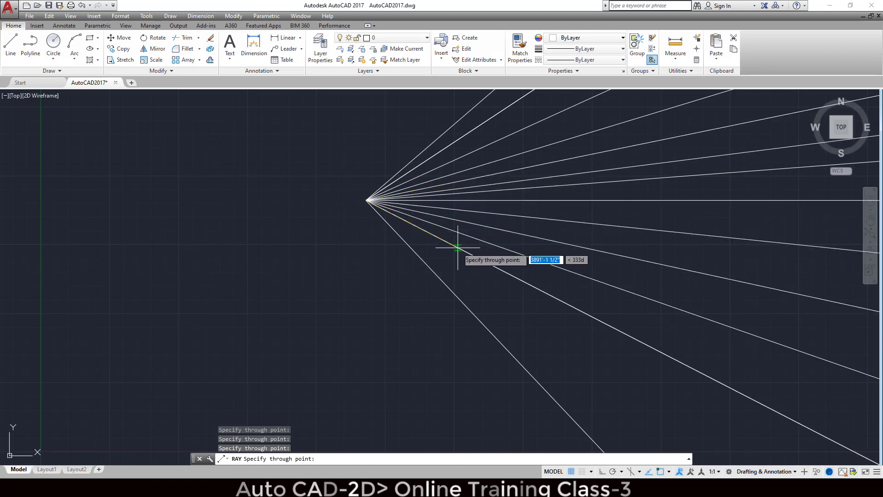
Step: Add rays sweeping around the bottom, from about 333° to 224°
click(457, 247)
click(453, 260)
click(450, 272)
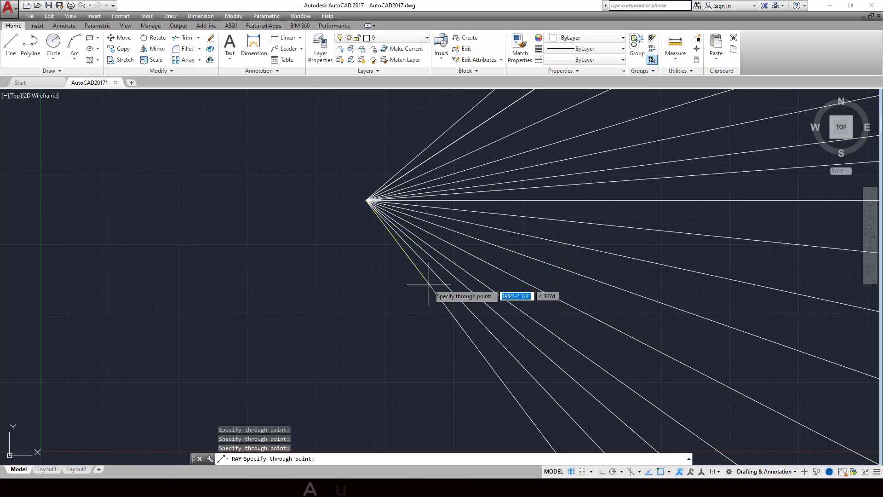
click(430, 278)
click(423, 284)
click(415, 288)
click(406, 295)
click(395, 302)
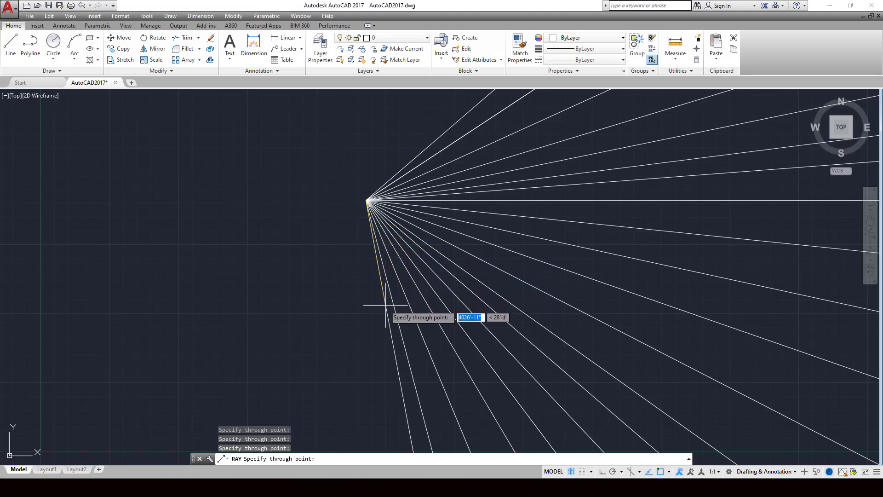
click(386, 303)
click(373, 306)
click(361, 306)
click(351, 306)
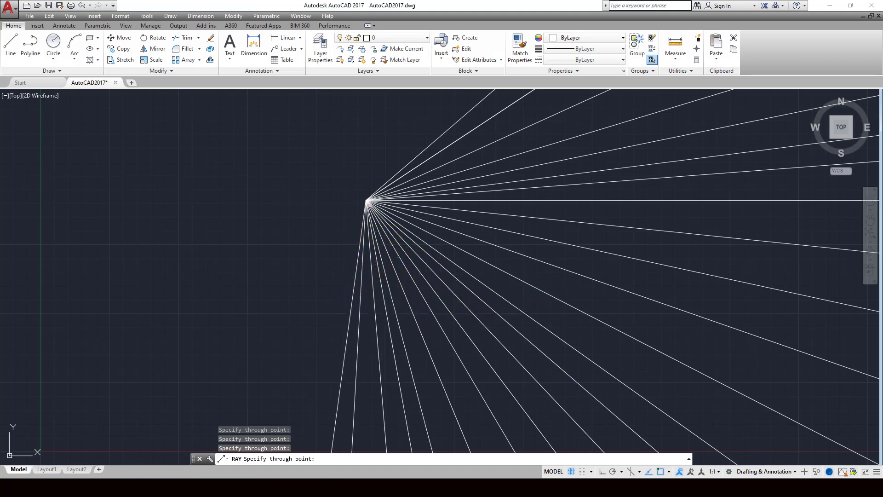
click(339, 302)
click(329, 297)
click(320, 292)
click(311, 286)
click(304, 279)
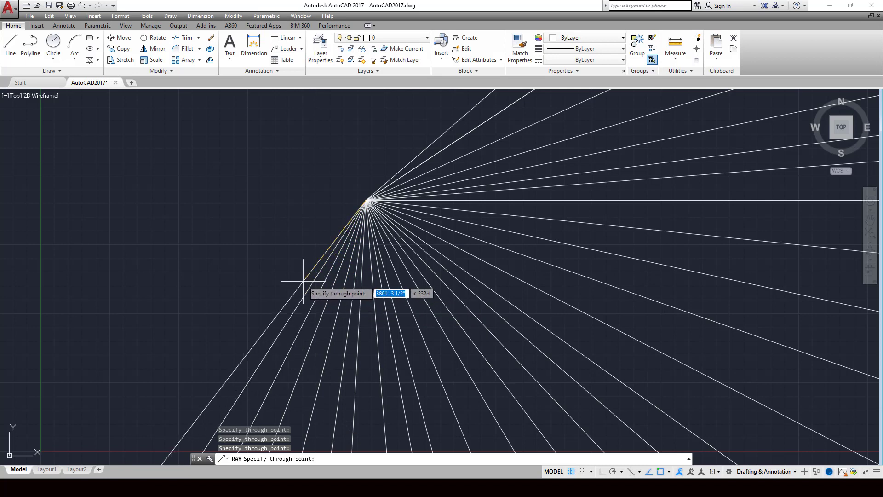
click(295, 268)
Step: Fill in rays toward the left and top, including 208°, 169°, 133° and 68°, then end RAY
click(286, 243)
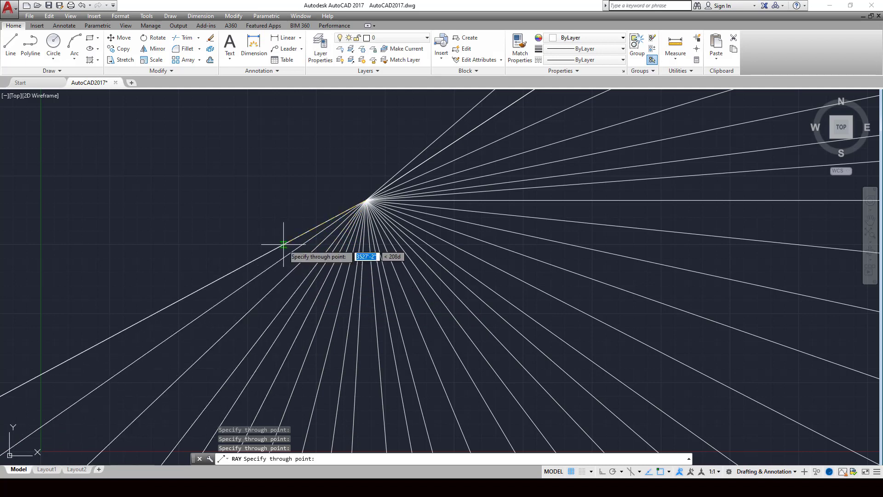
click(289, 223)
click(292, 187)
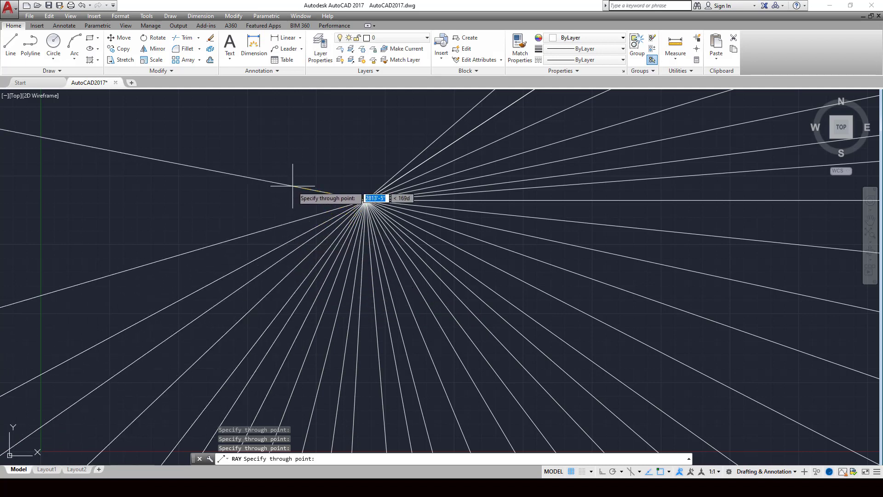
click(334, 166)
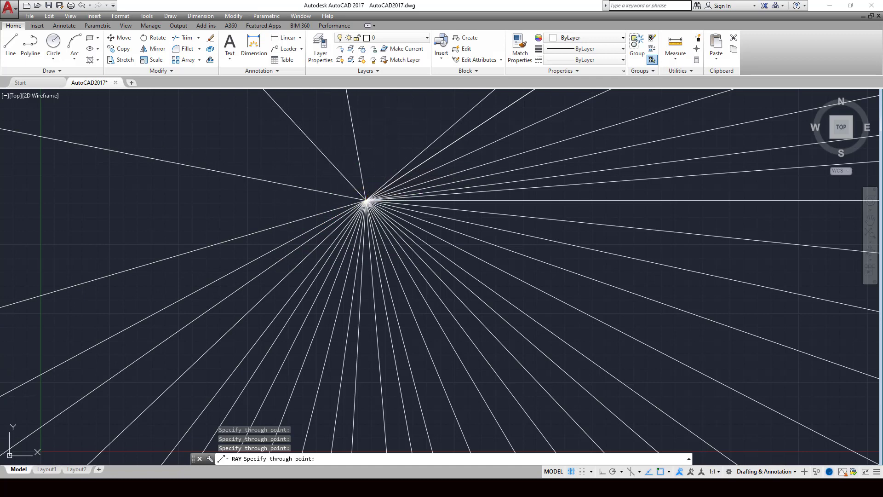
click(382, 161)
click(399, 160)
click(349, 156)
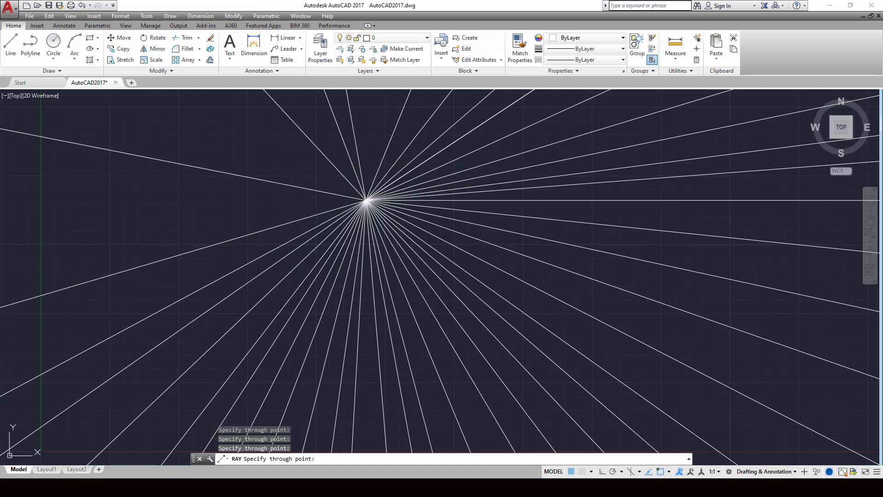
click(293, 161)
click(295, 202)
key(Return)
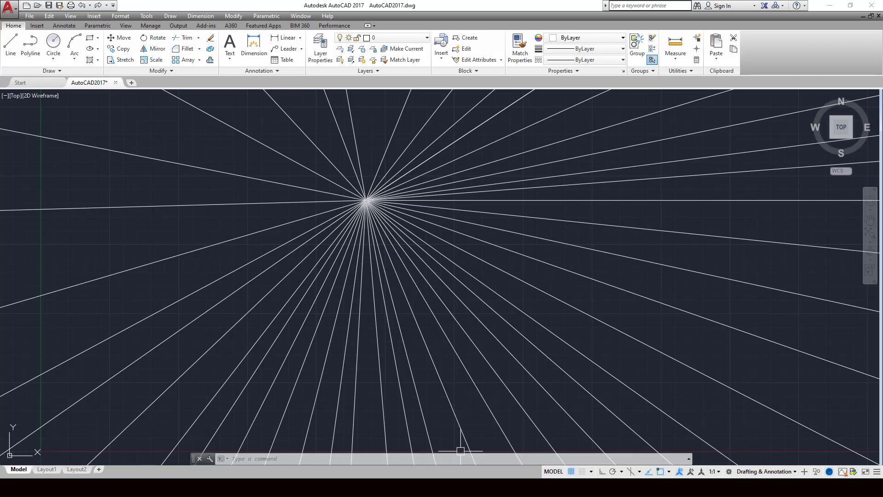
Step: Switch from the finished ray fan to the Word document listing AutoCAD tools
key(alt+Tab)
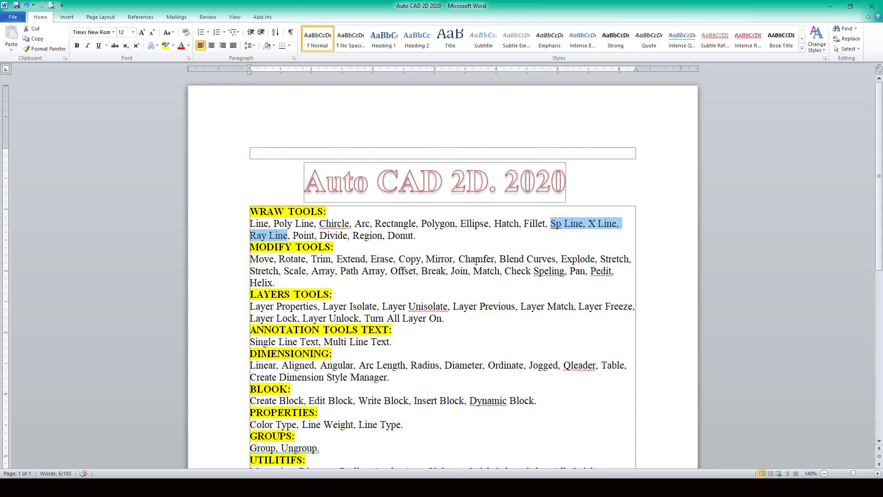
click(476, 251)
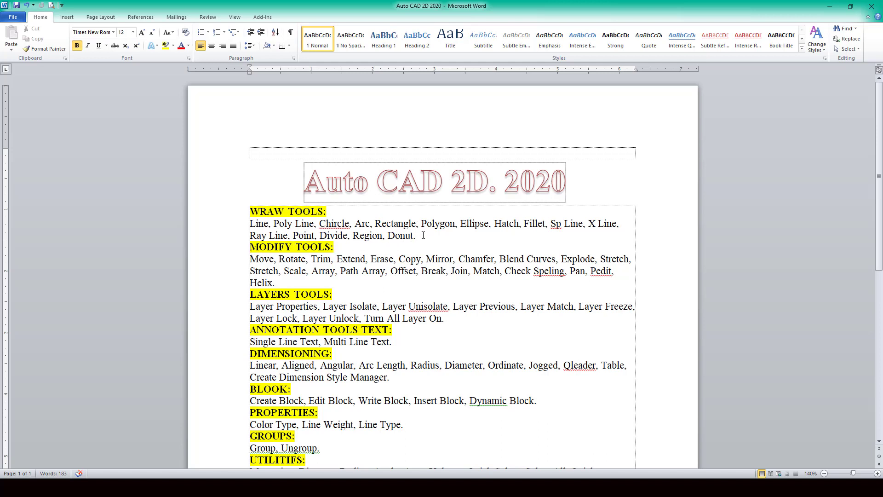
drag(269, 232, 260, 225)
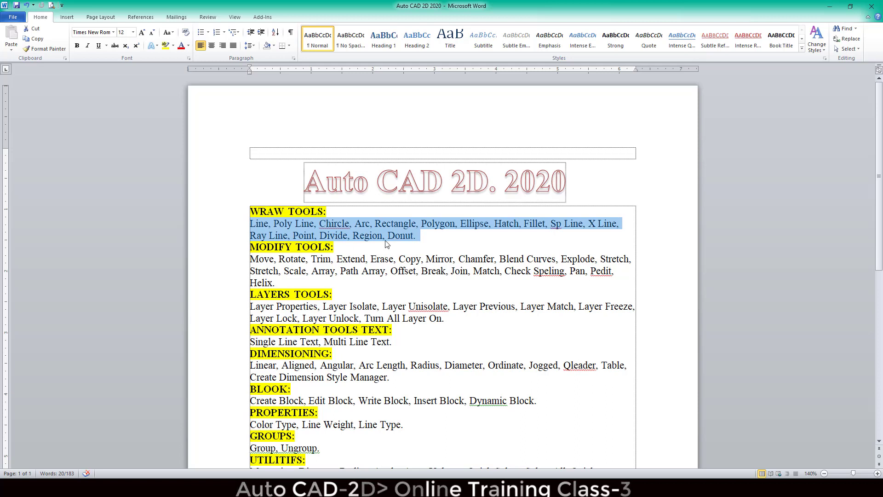
click(350, 223)
click(434, 238)
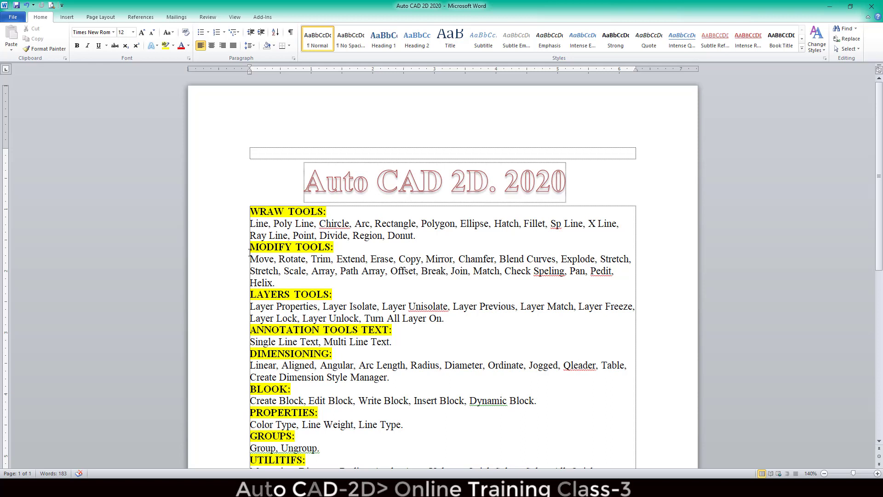
Step: Highlight the MODIFY TOOLS list in Word, clear it, and scroll through the document
drag(251, 257, 310, 281)
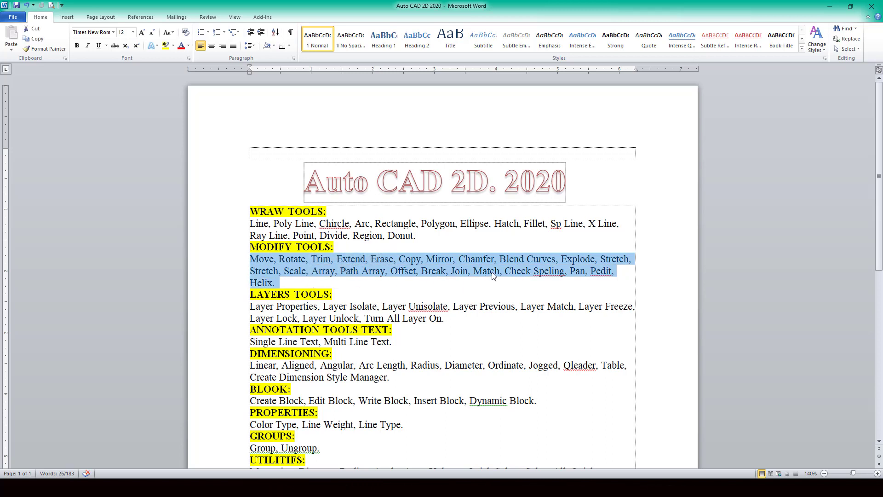
click(321, 261)
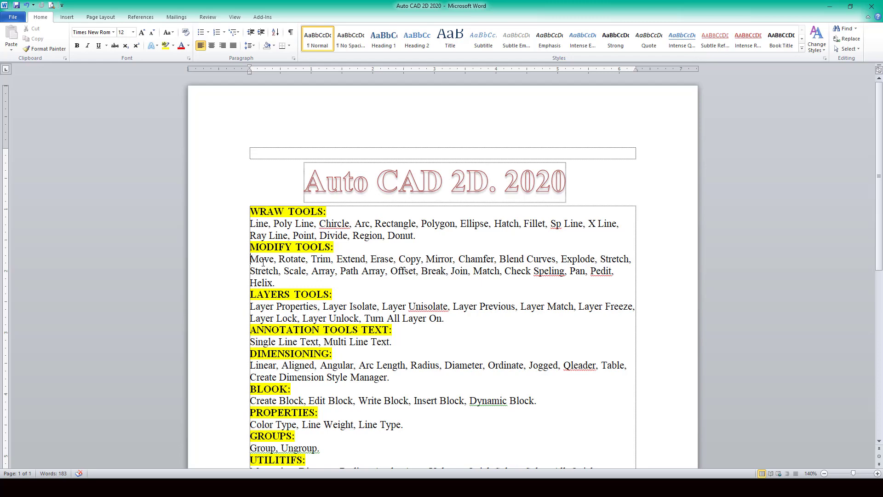
drag(263, 261, 284, 277)
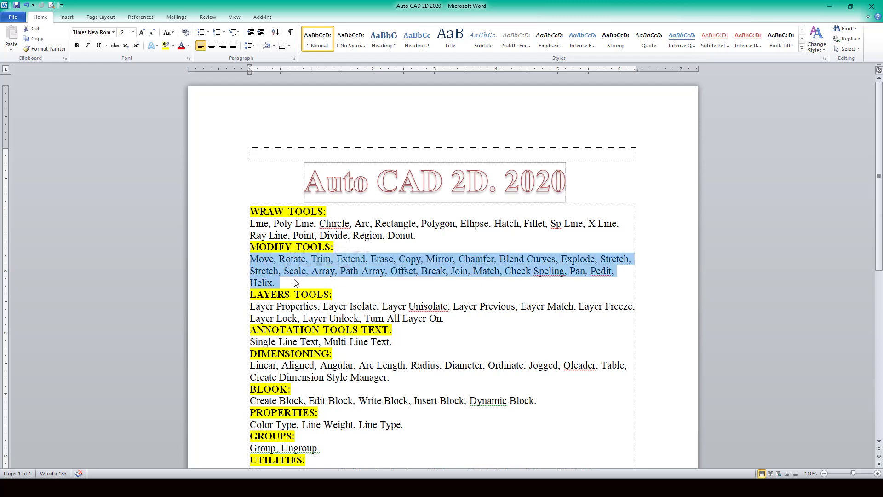
click(364, 281)
scroll(378, 315, down, 5)
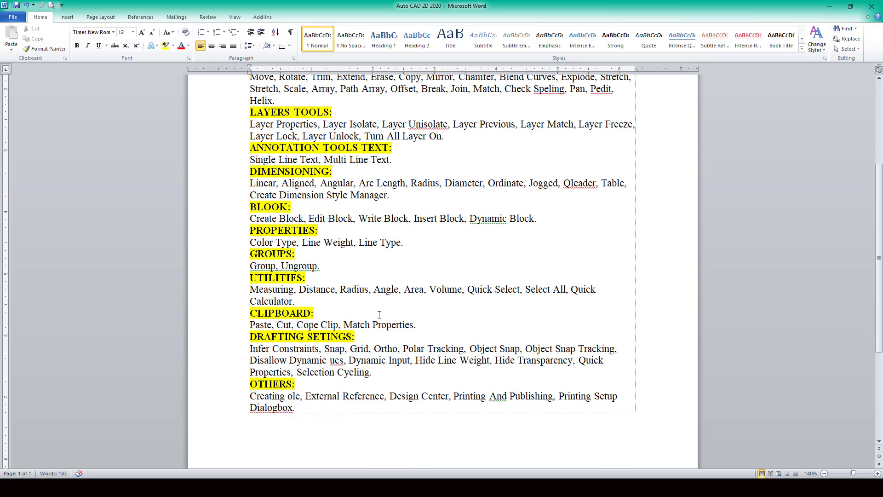
scroll(357, 334, up, 2)
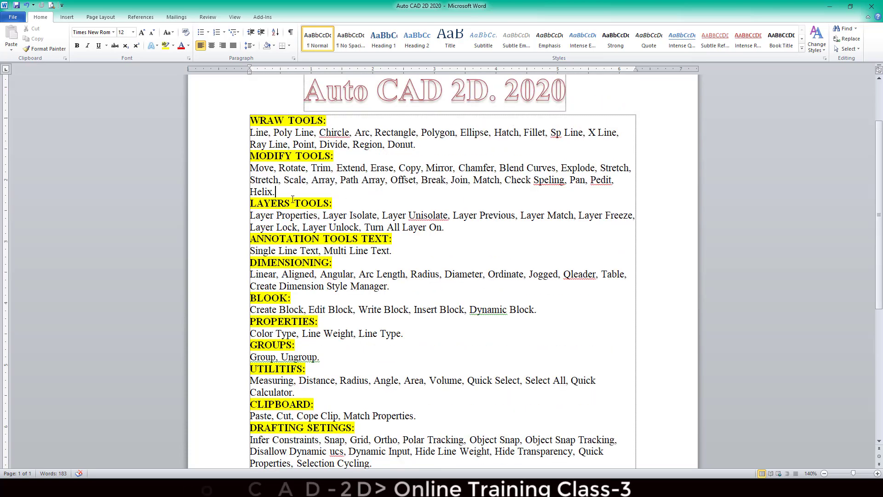
scroll(365, 293, down, 2)
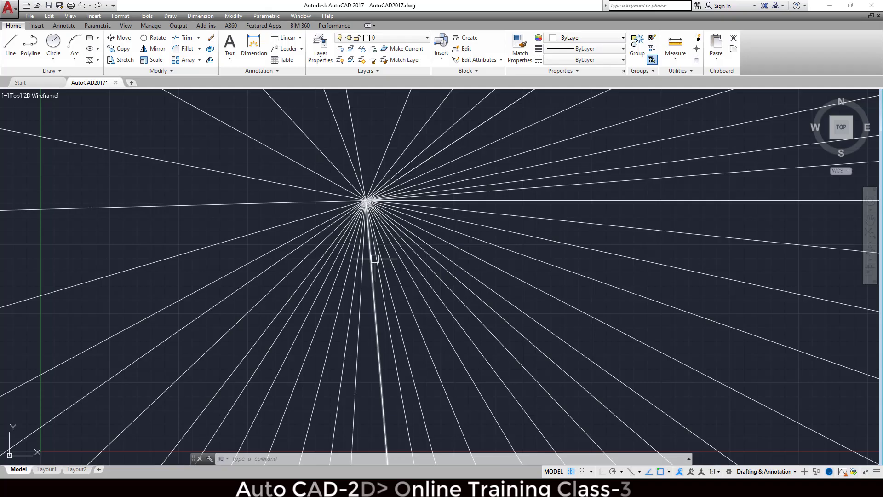